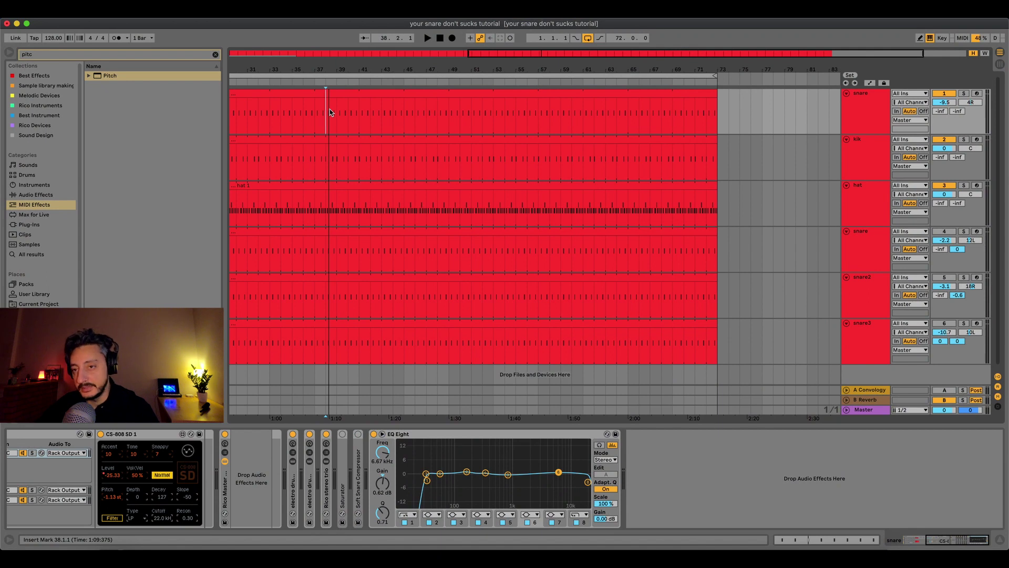
Step: Audition the beat from bar 41, then move the playback start point to bar 38
key("space")
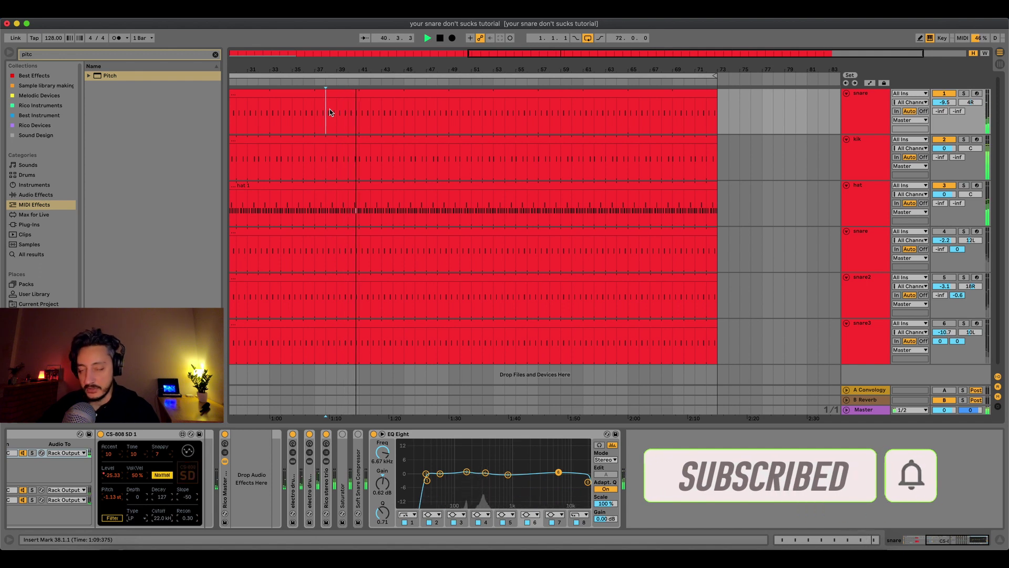
left_click(866, 111)
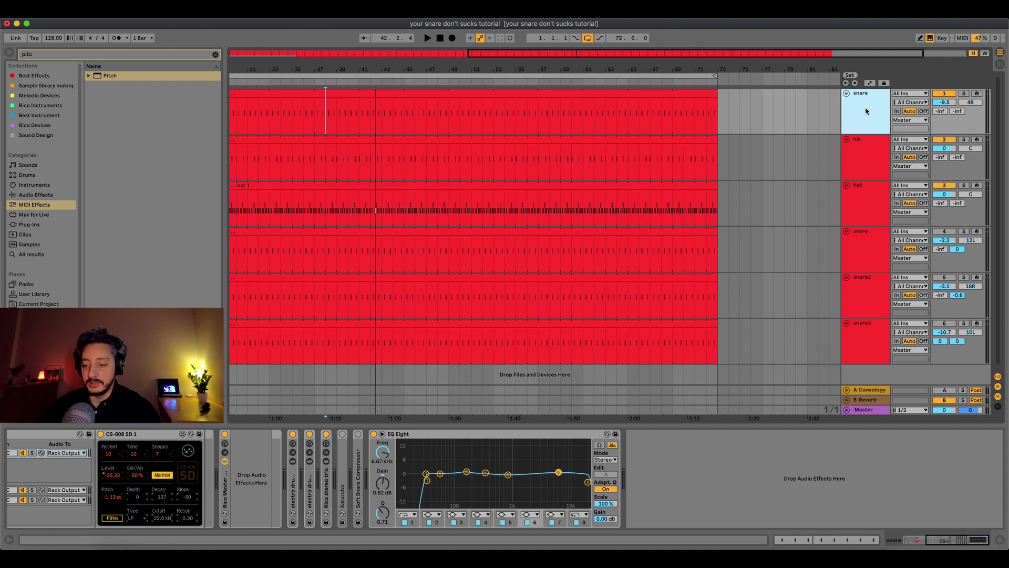
left_click(377, 112)
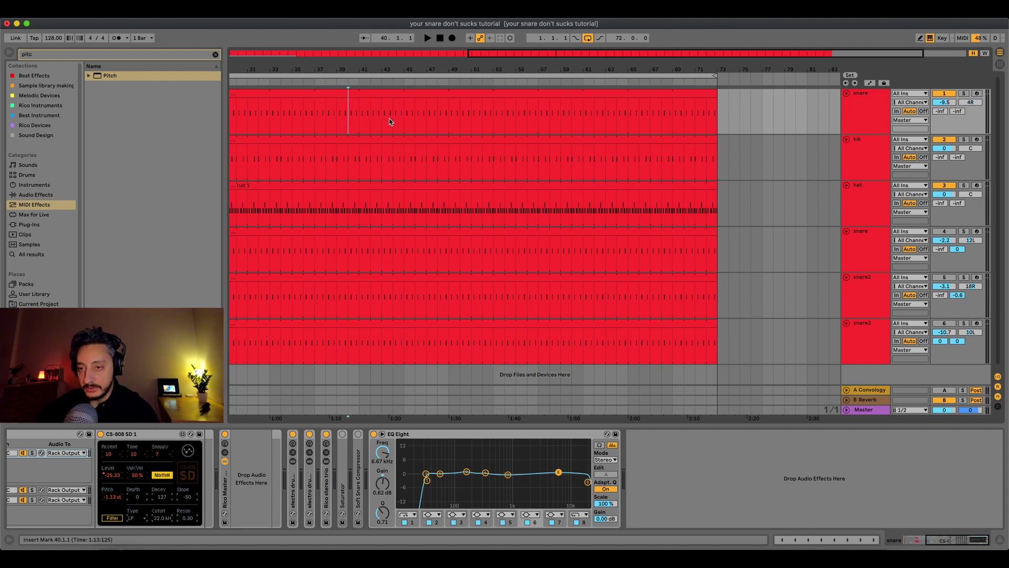
left_click(357, 105)
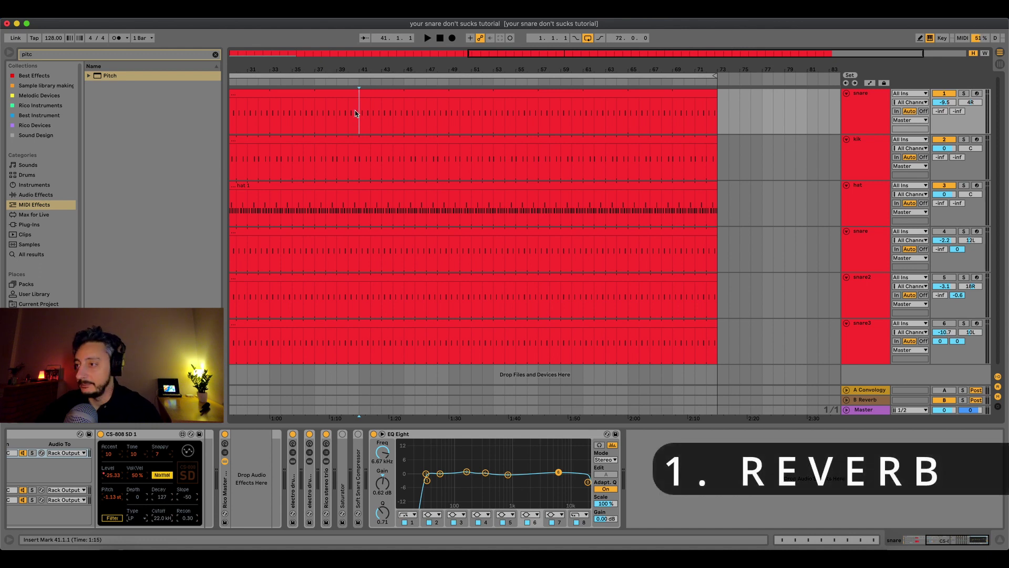
key("space")
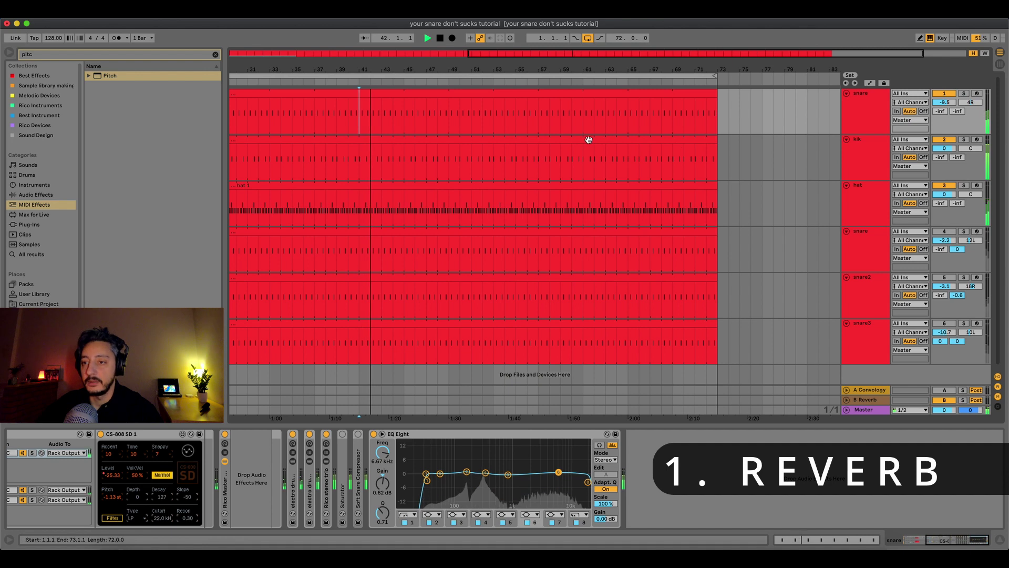
key("space")
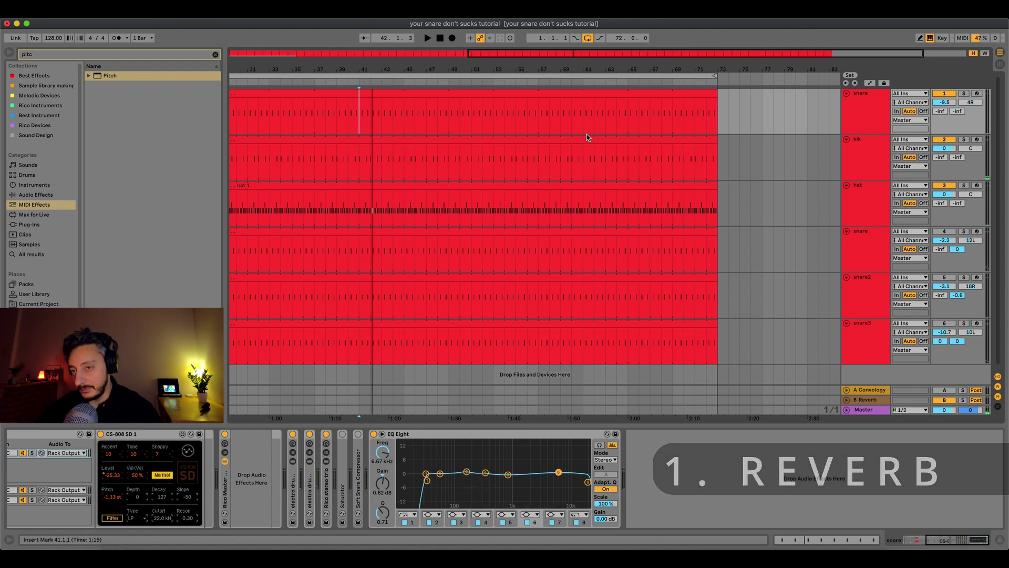
left_click(536, 117)
left_click(326, 116)
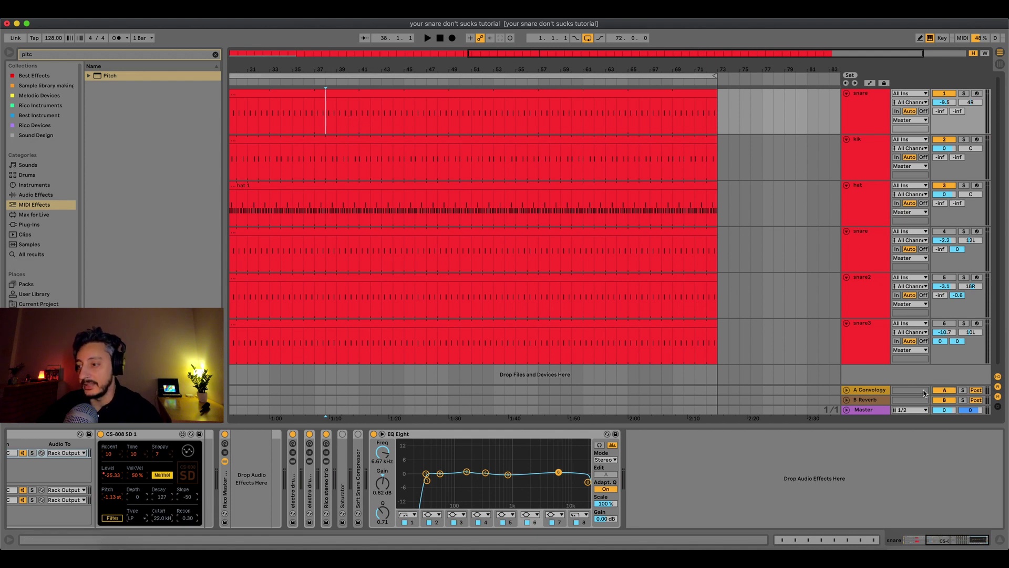
Step: Expand the Convology return and view its reverb device, then return to the snare's chain
left_click(867, 390)
left_click(858, 108)
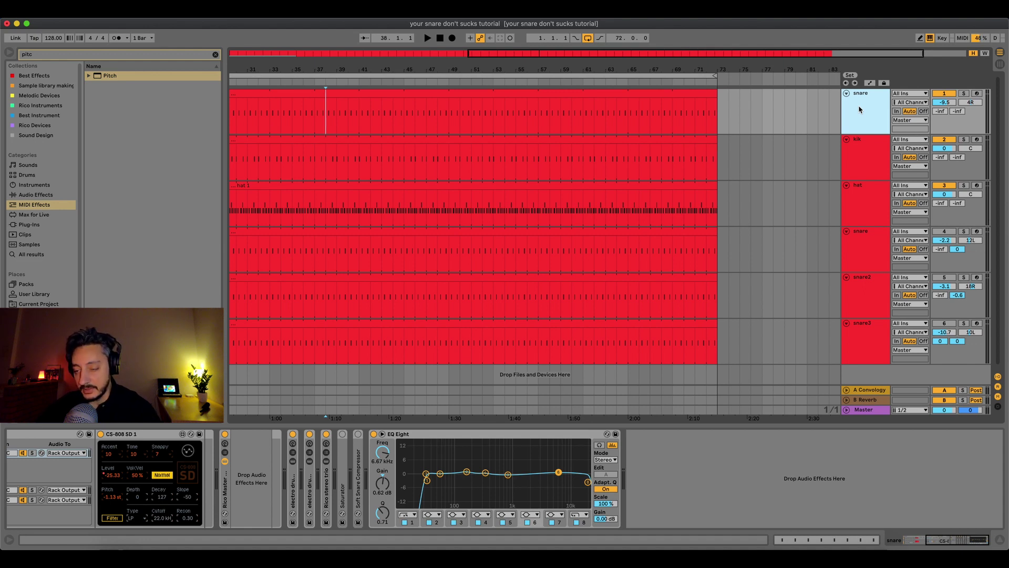
left_click(847, 390)
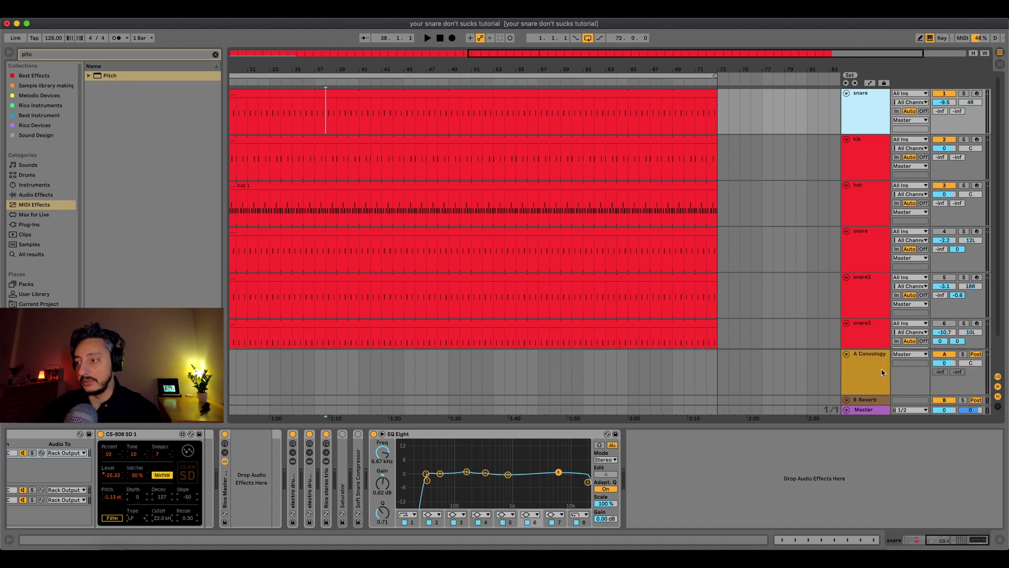
left_click(852, 365)
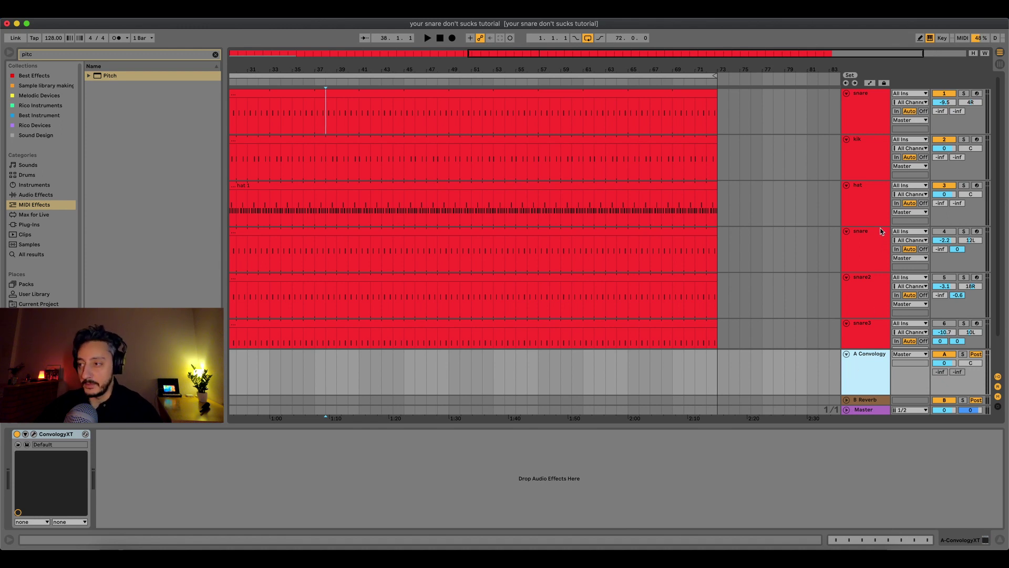
left_click(882, 102)
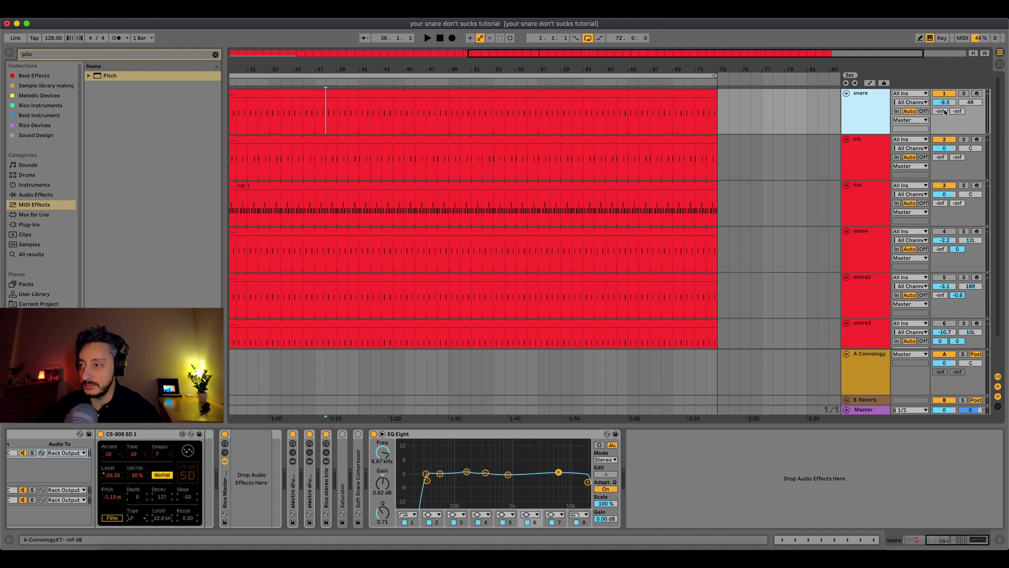
Step: Play from bar 45 and set the snare's Send A to the Convology reverb at 0 dB
left_click(405, 119)
key("space")
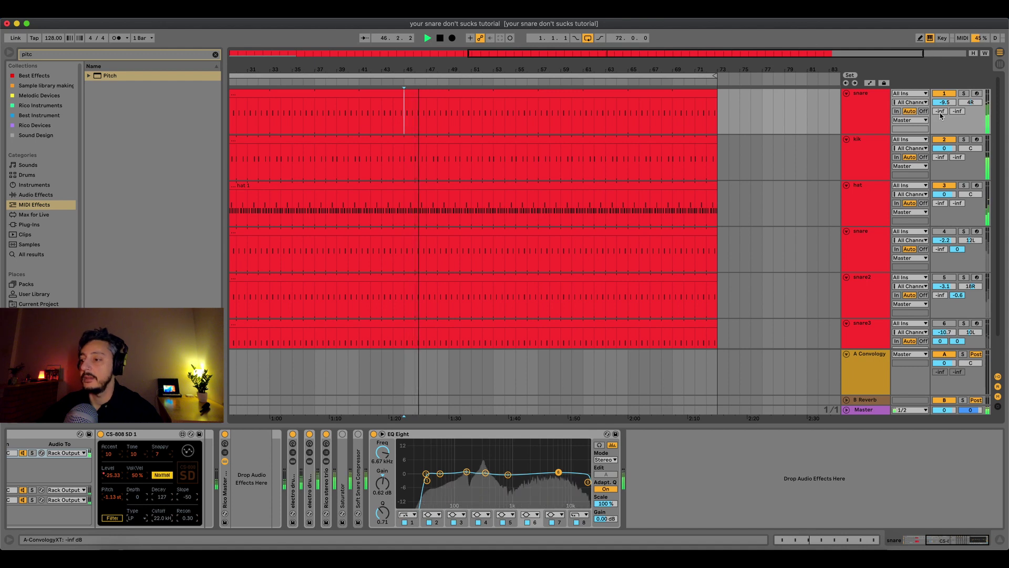
left_click_drag(941, 113, 935, 95)
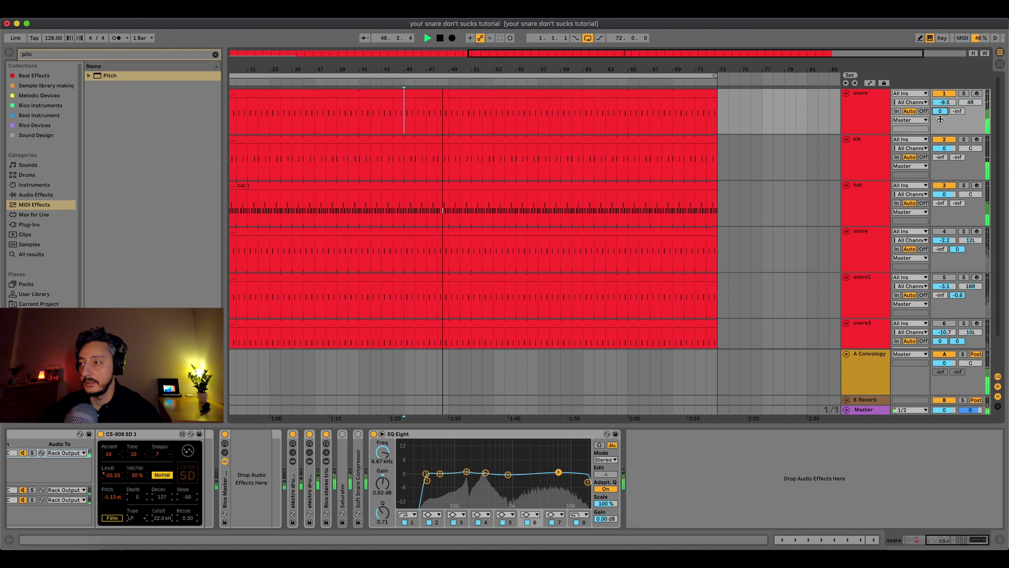
left_click_drag(940, 111, 940, 131)
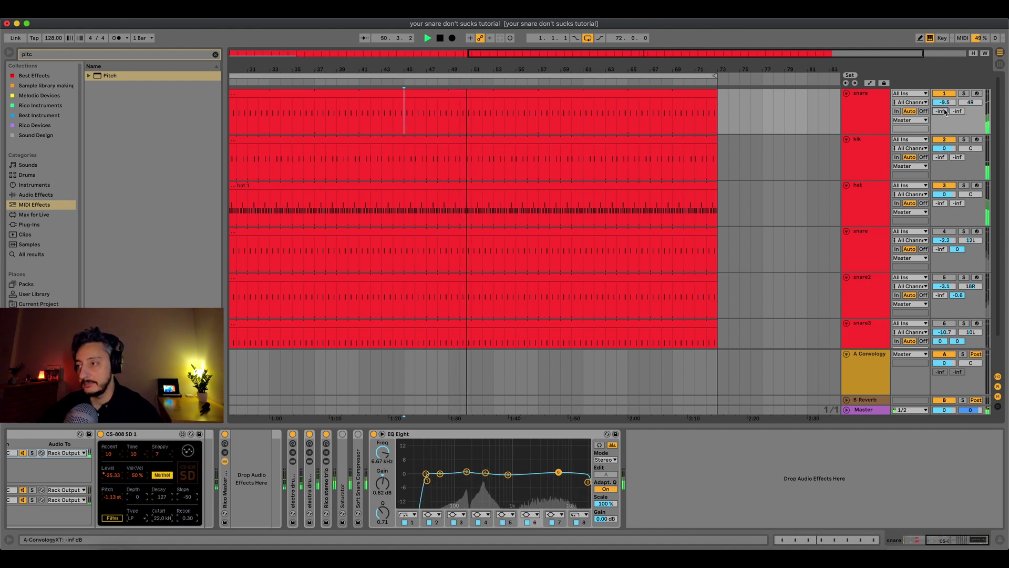
left_click_drag(945, 111, 945, 79)
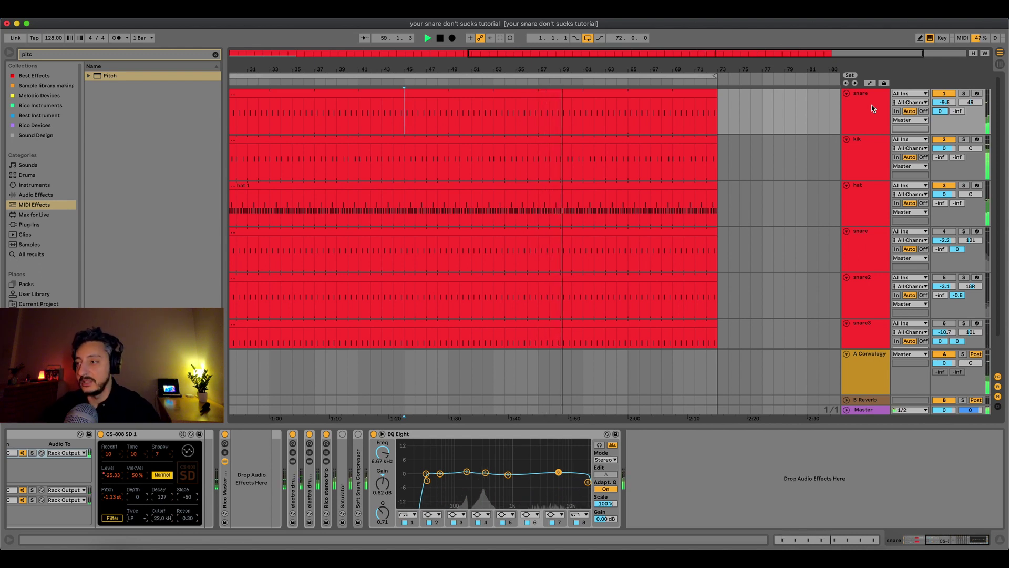
key("space")
Step: Open the ConvologyXT editor, move its window clear of the browser, and start playback
left_click(869, 360)
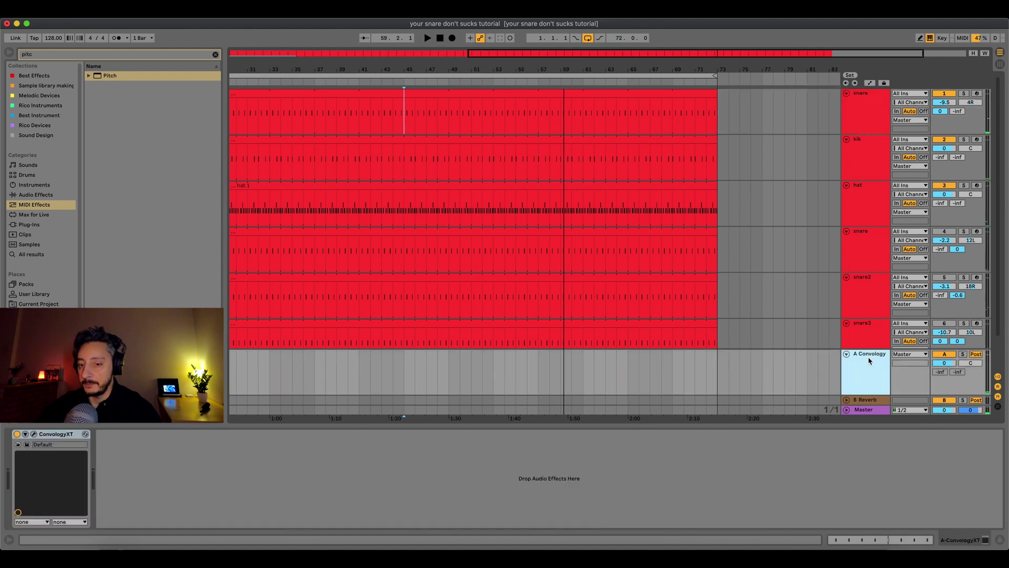
left_click(33, 434)
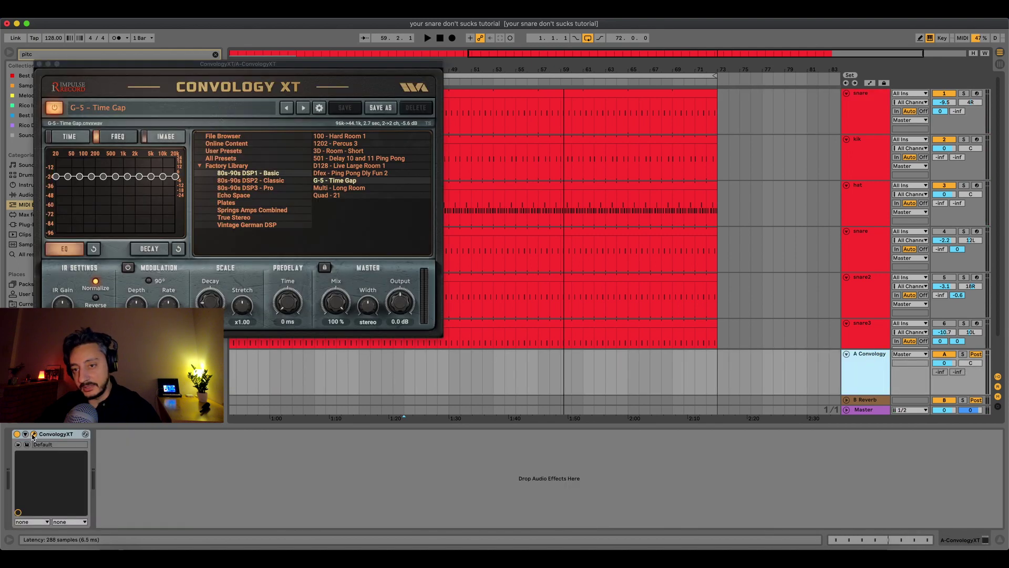
left_click_drag(229, 68, 350, 85)
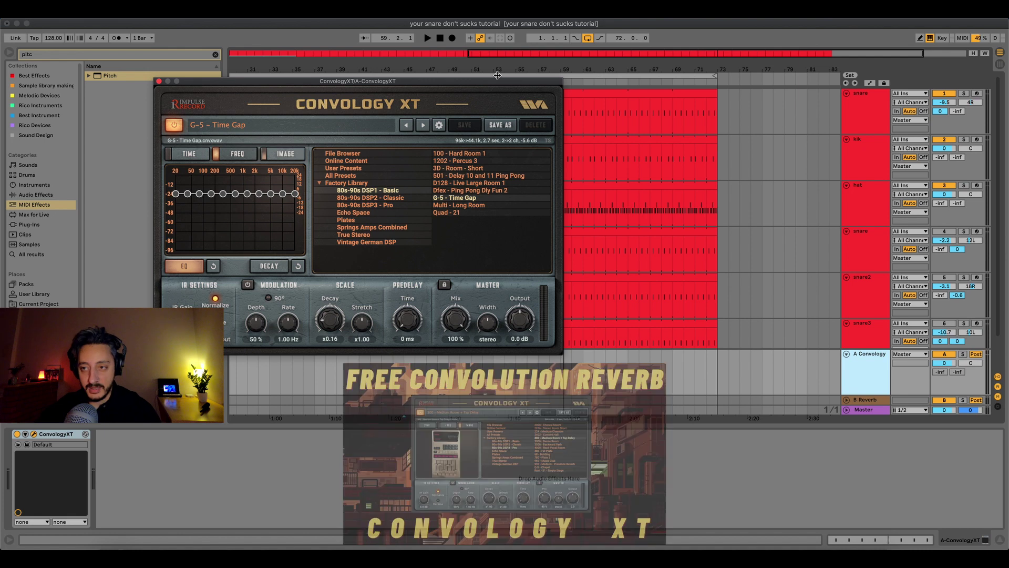
left_click_drag(499, 82, 561, 78)
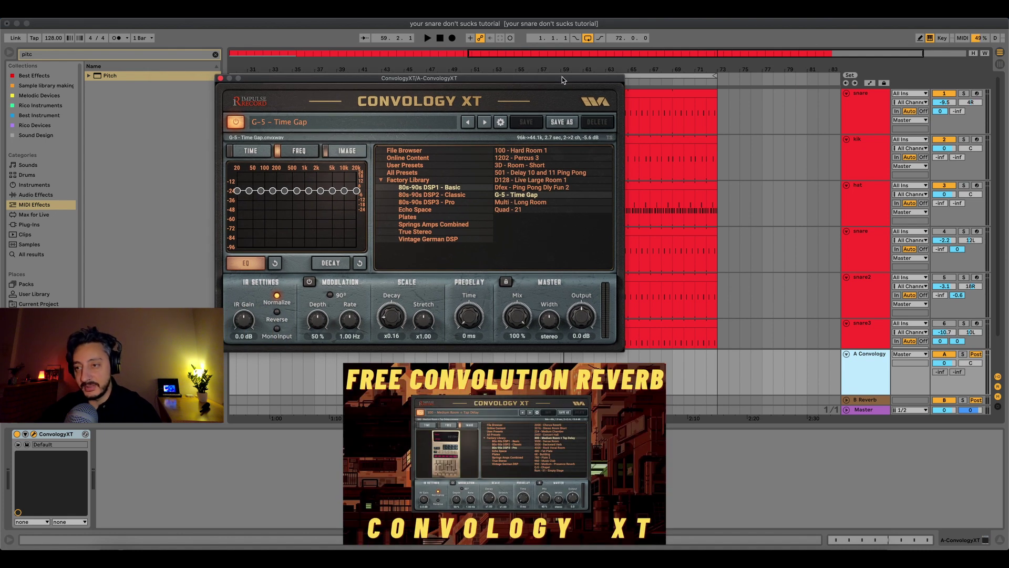
key("space")
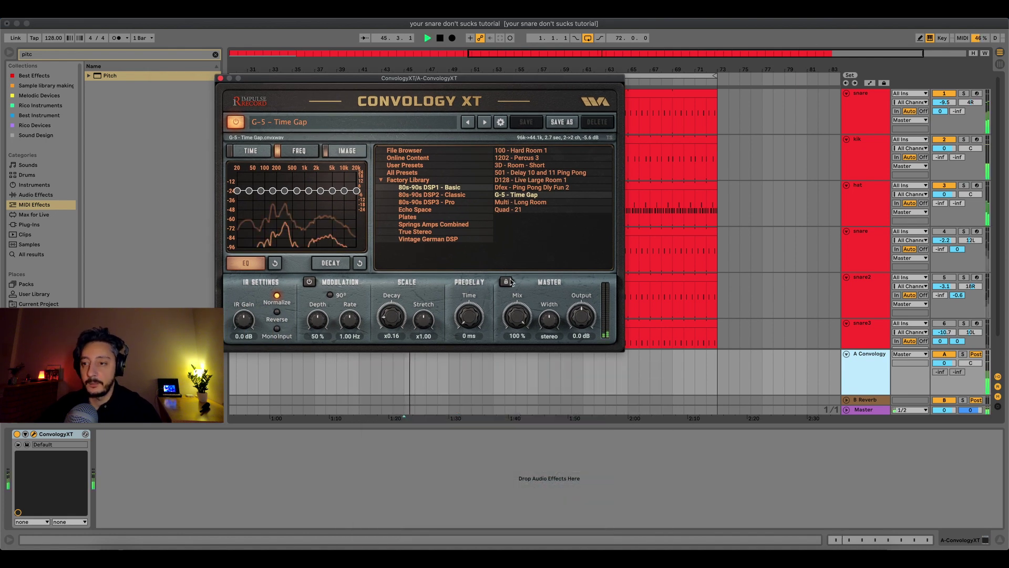
Step: Audition the Ping Pong Dly Fun 2, Delay 10 and 11 Ping Pong, 3D Room Short and Percus 3 impulses
left_click(523, 187)
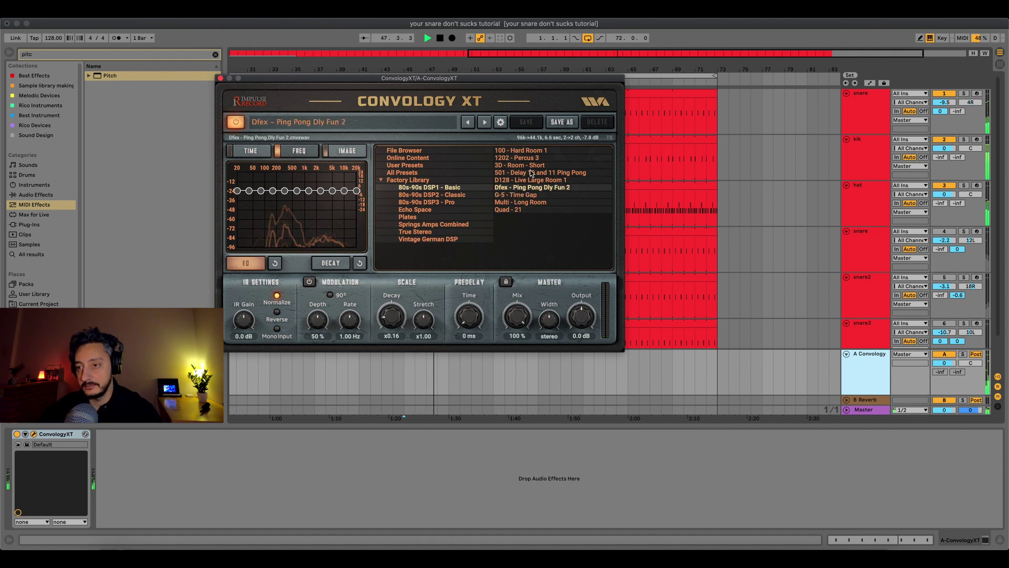
left_click(531, 172)
left_click(530, 165)
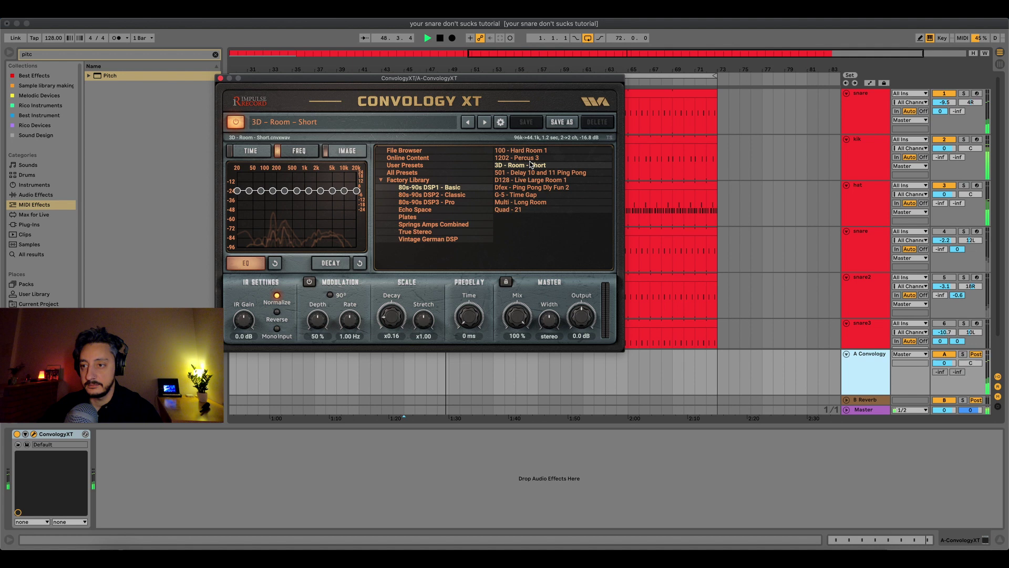
left_click(531, 158)
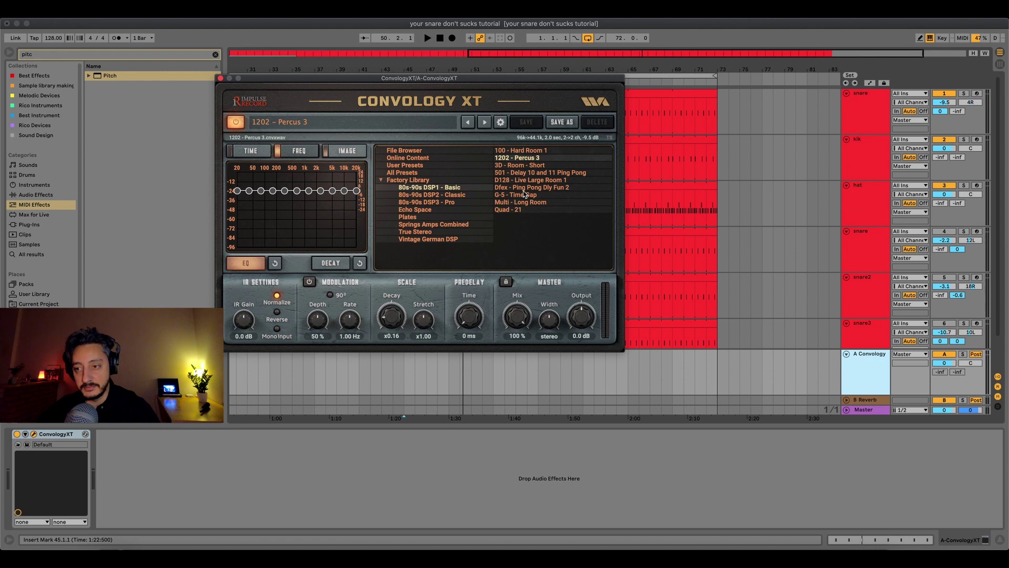
Step: Settle on the Multi - Long Room impulse after comparing alternatives, and scale its decay to x0.18
left_click(524, 200)
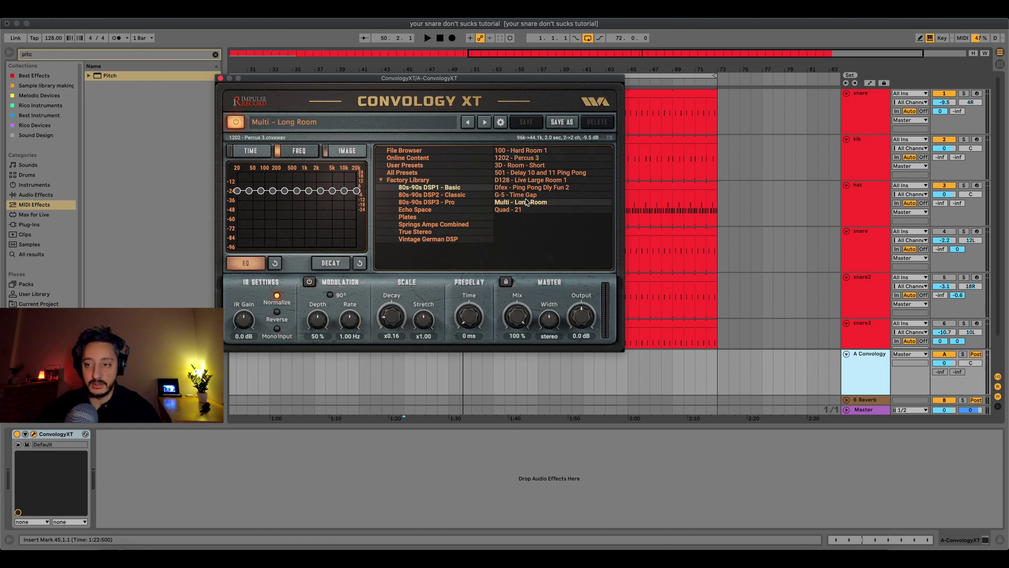
key("space")
left_click(528, 195)
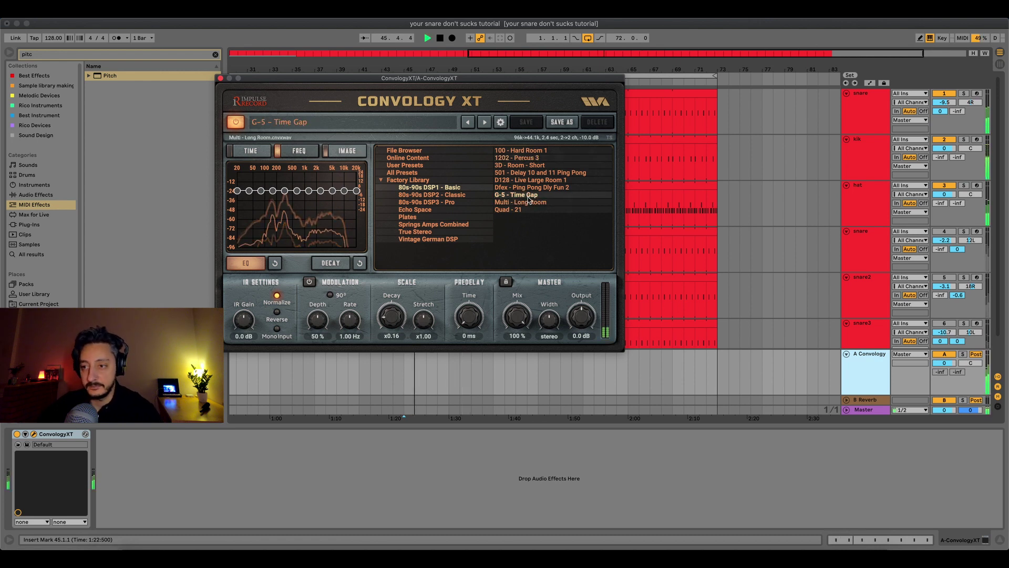
left_click(526, 202)
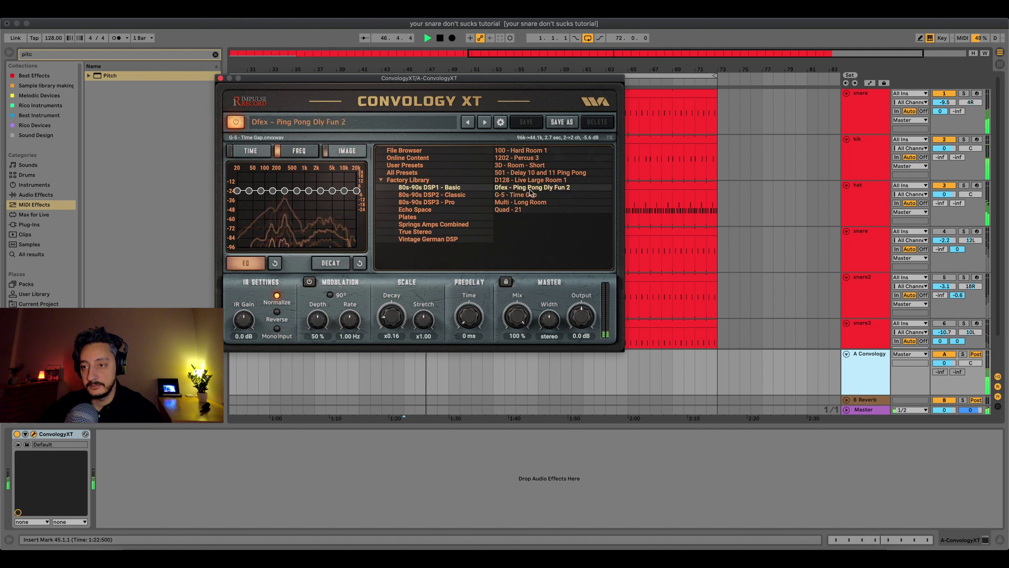
left_click(523, 195)
left_click(518, 202)
left_click(514, 210)
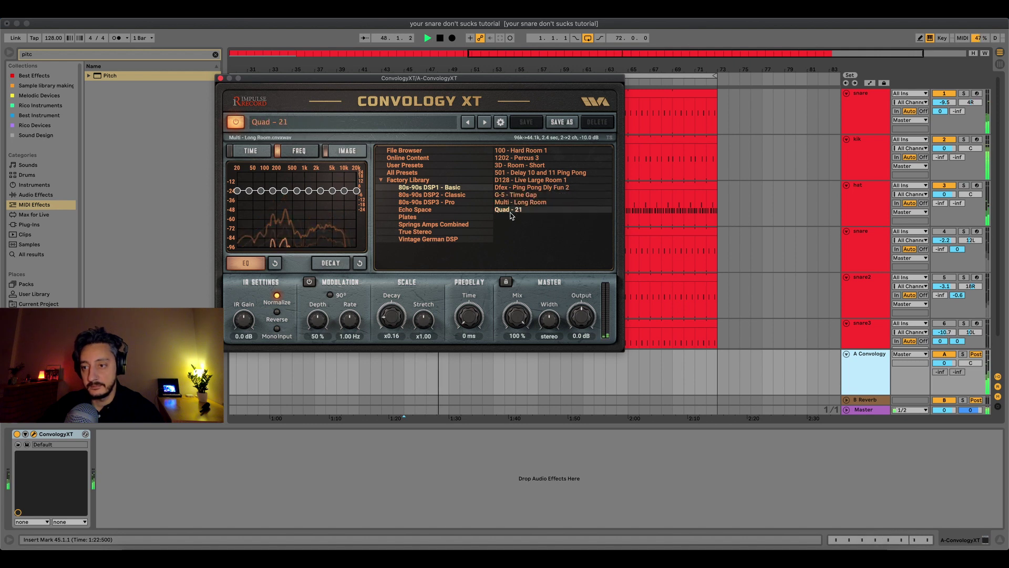
left_click(520, 202)
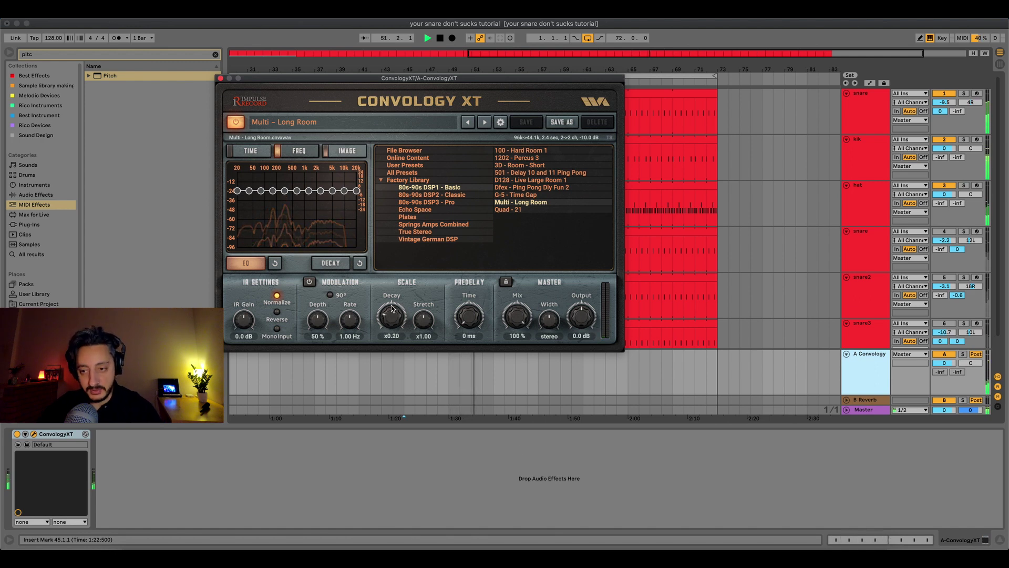
left_click_drag(388, 323, 406, 391)
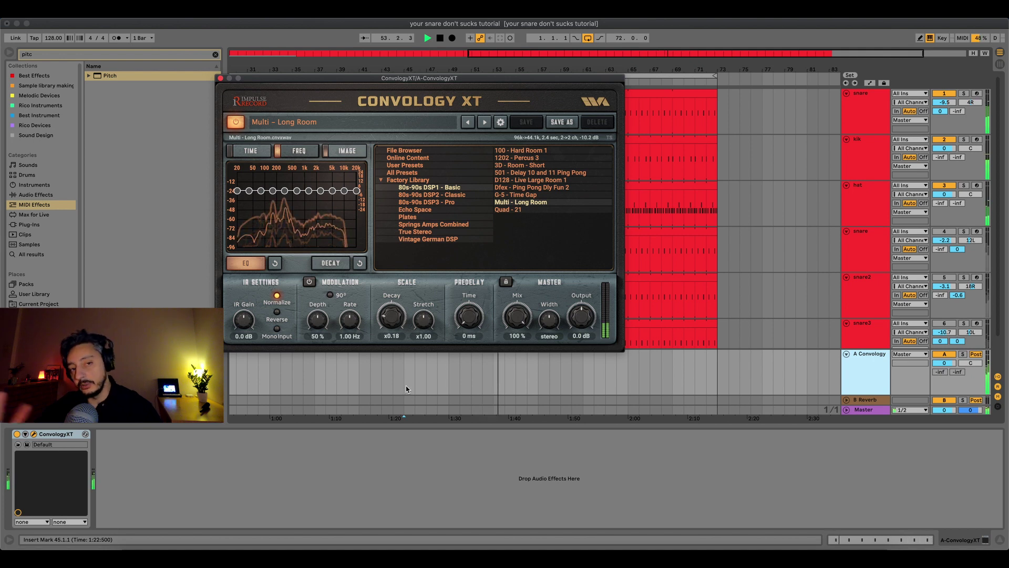
Step: Close the reverb editor, turn the Convology return down to -3.8 dB, and replay from bar 35
left_click(220, 78)
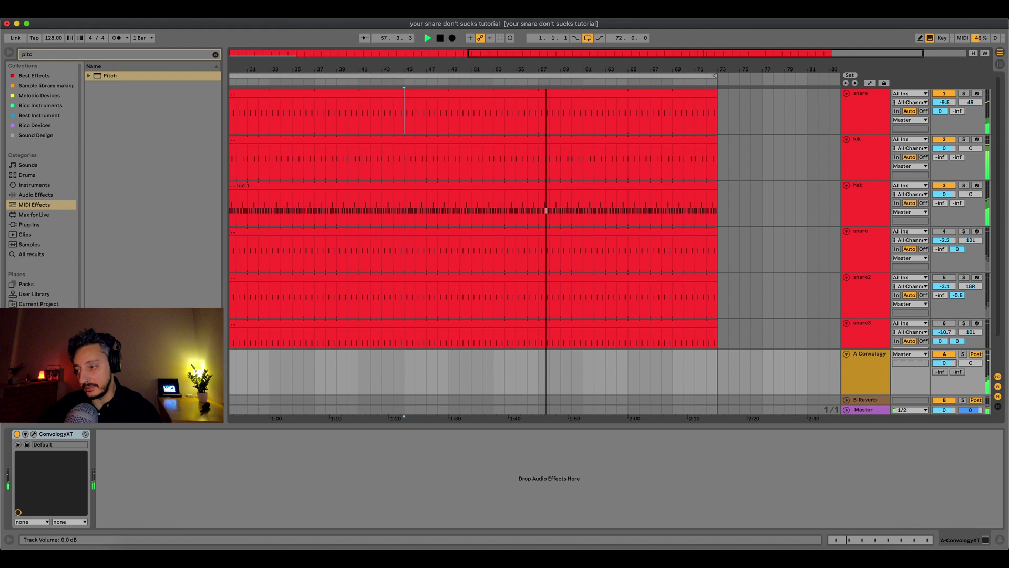
left_click_drag(944, 362, 944, 360)
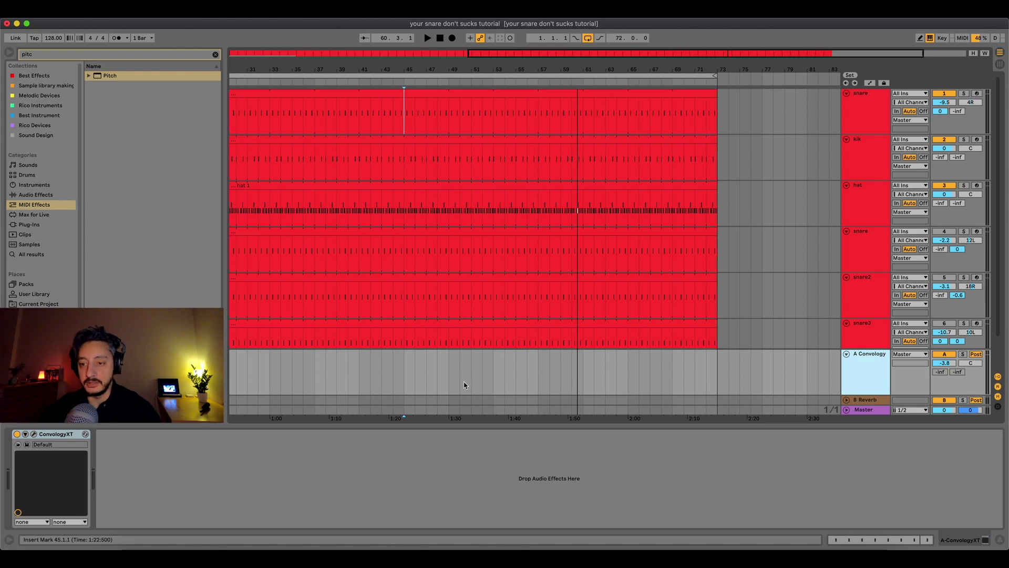
left_click(288, 360)
key("space")
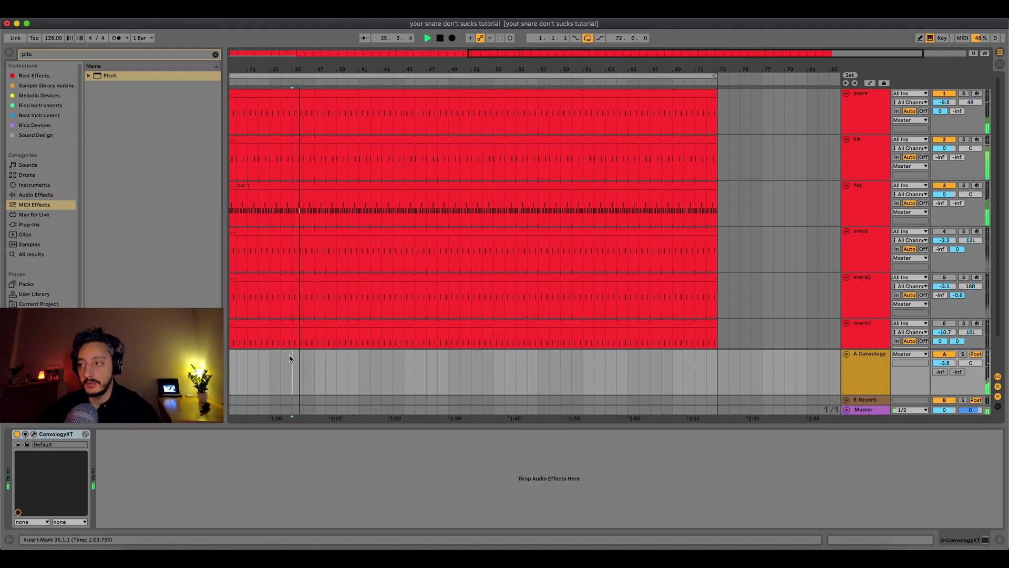
left_click(868, 106)
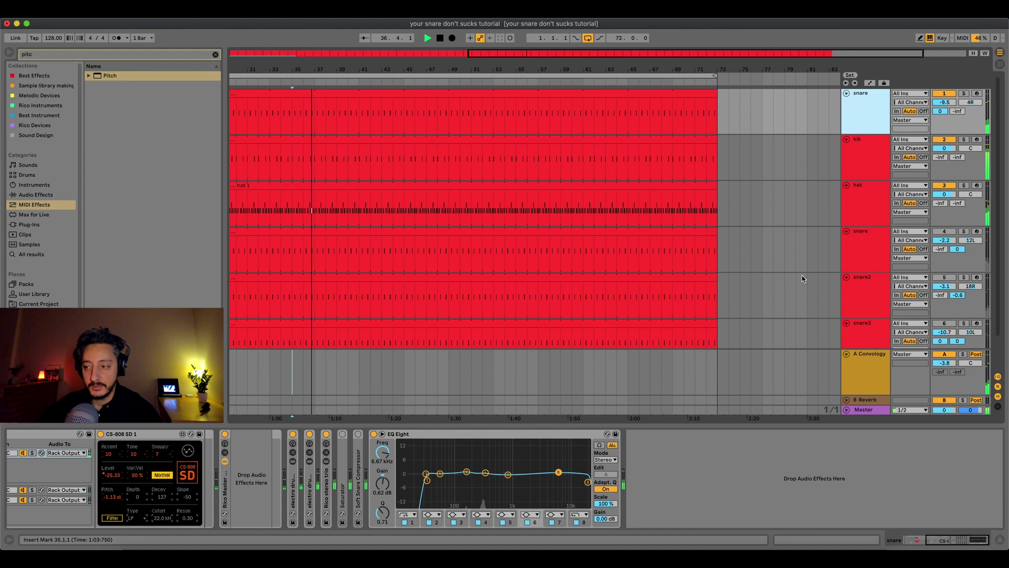
left_click(871, 356)
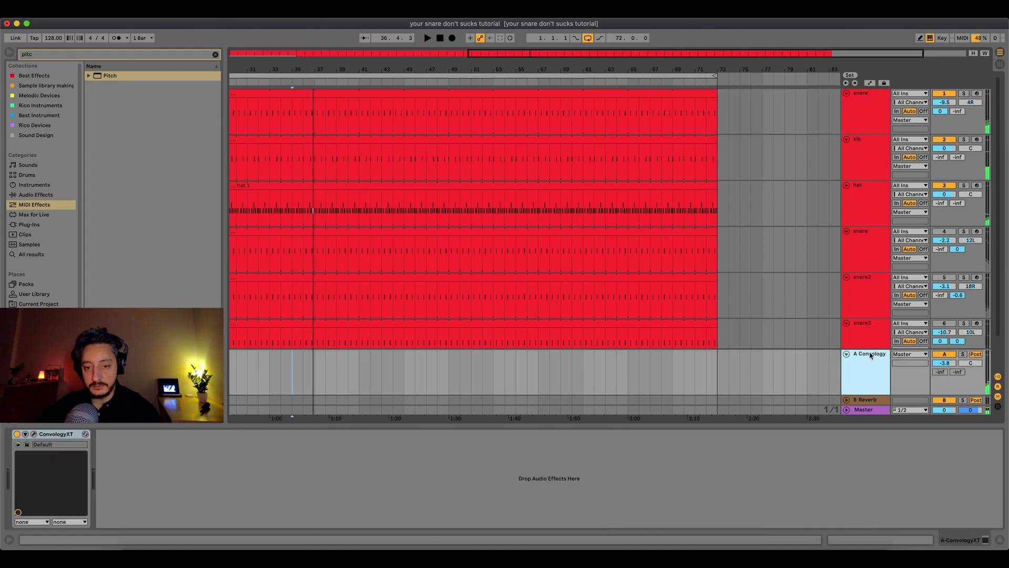
Step: Switch off ConvologyXT and add Ableton's Reverb, found by searching 'rev', after it on the return
left_click(17, 434)
left_click(215, 56)
left_click(34, 195)
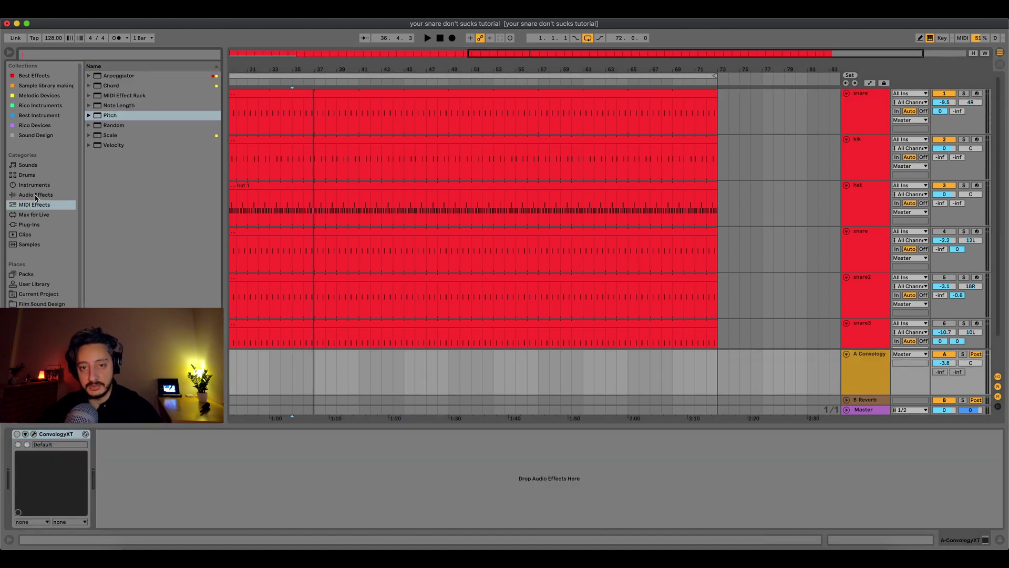
left_click(137, 54)
type("rev")
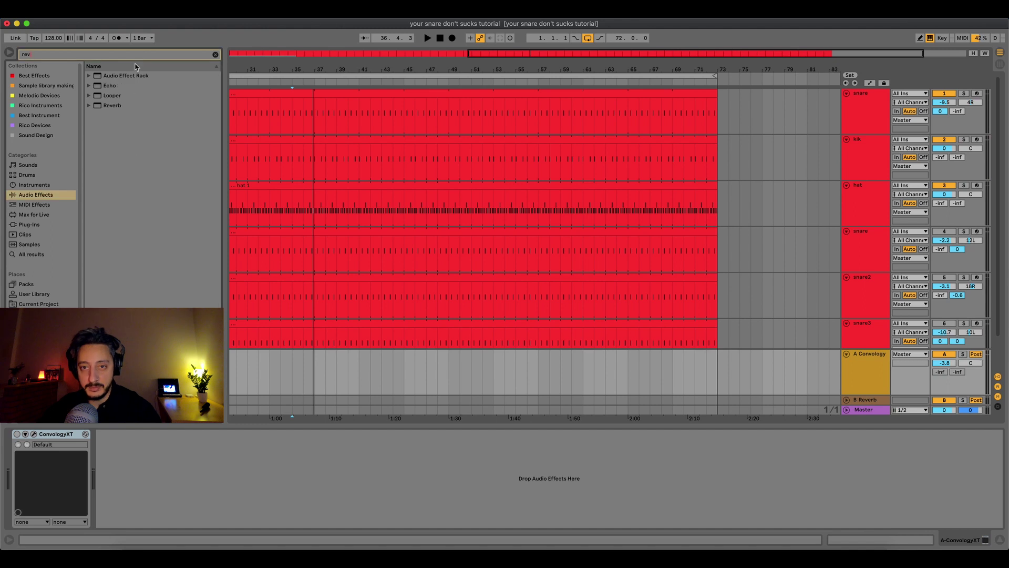
left_click_drag(117, 108, 464, 516)
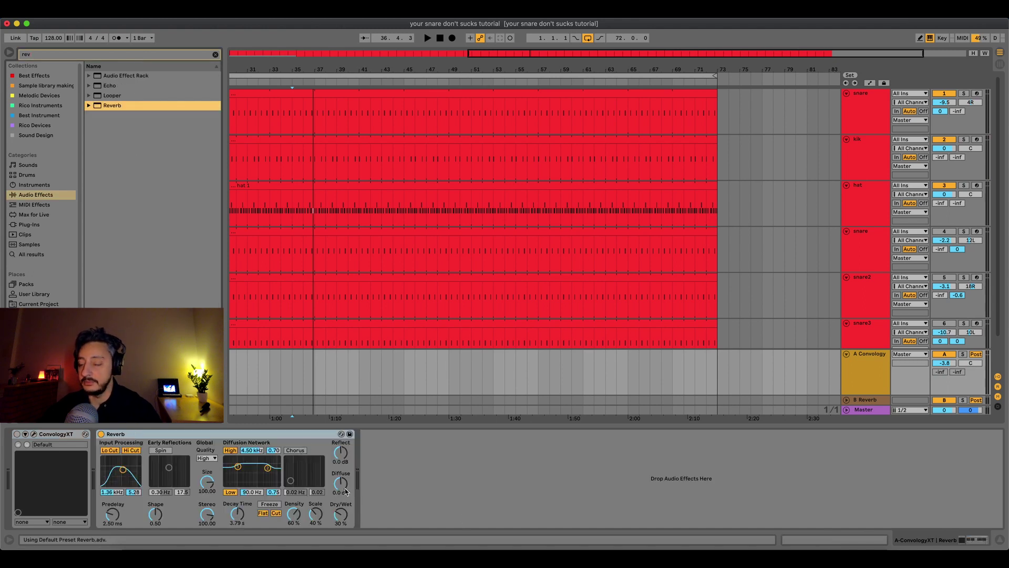
Step: Make the Reverb 100% wet with 517 ms decay and smaller size, and reset the return to 0 dB
key("space")
left_click_drag(340, 519, 339, 488)
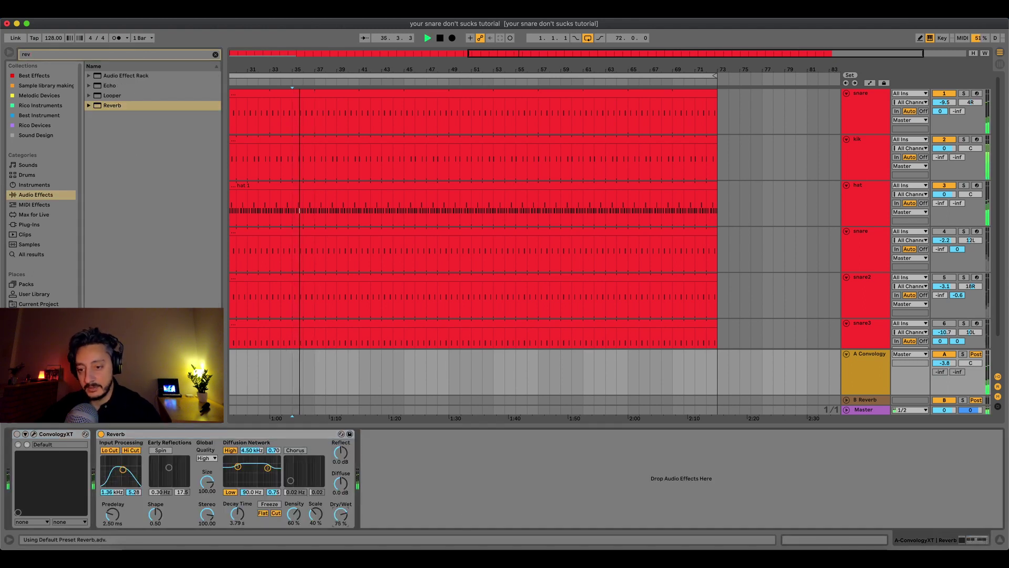
left_click(942, 363)
key("Delete")
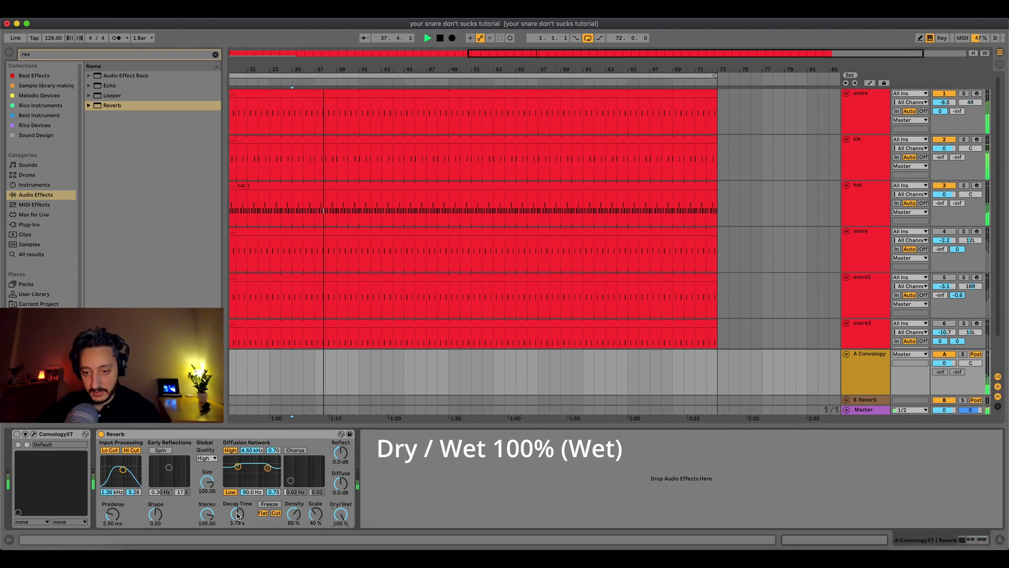
left_click_drag(237, 515, 237, 536)
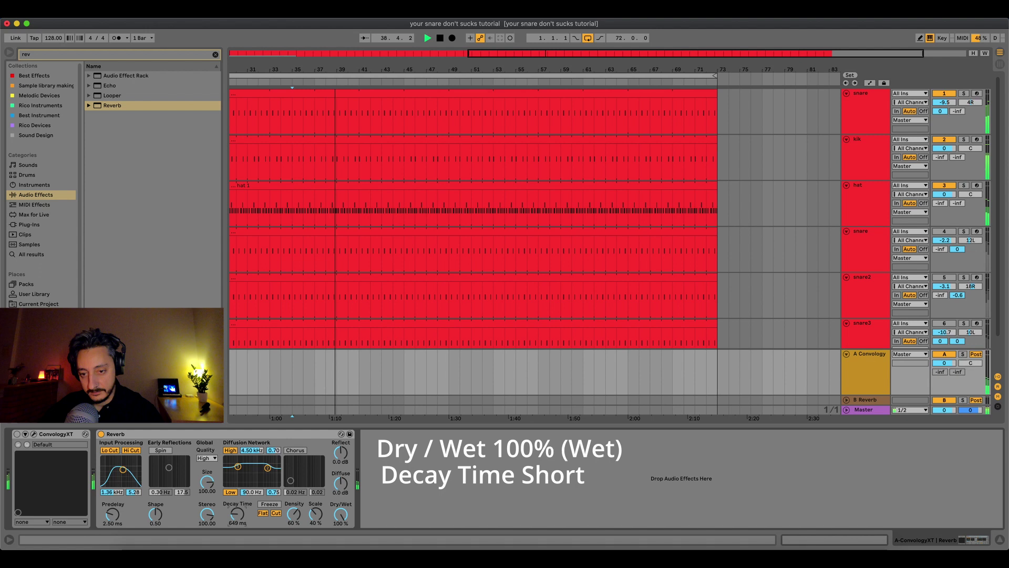
left_click_drag(207, 481, 213, 520)
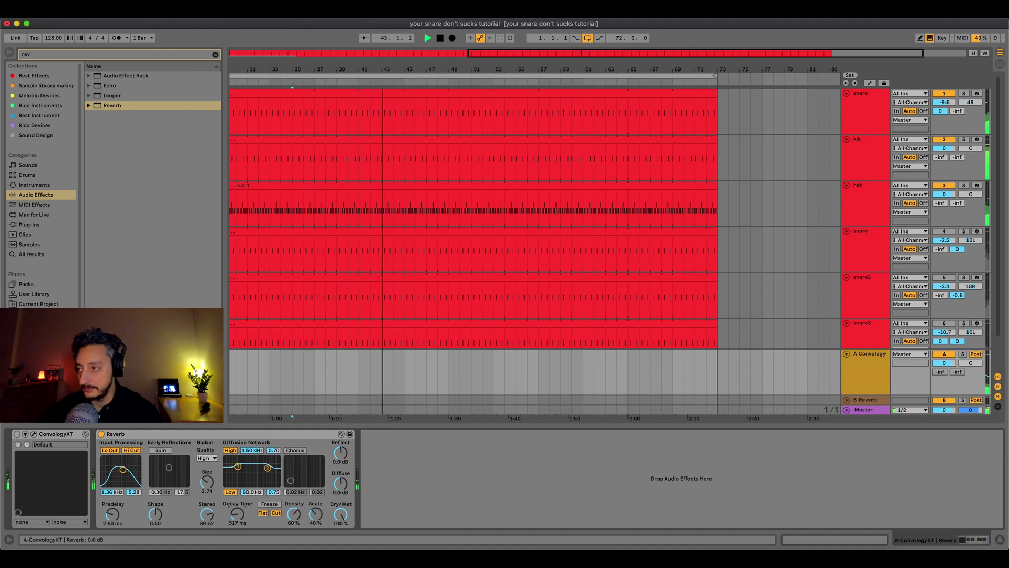
left_click_drag(940, 111, 942, 111)
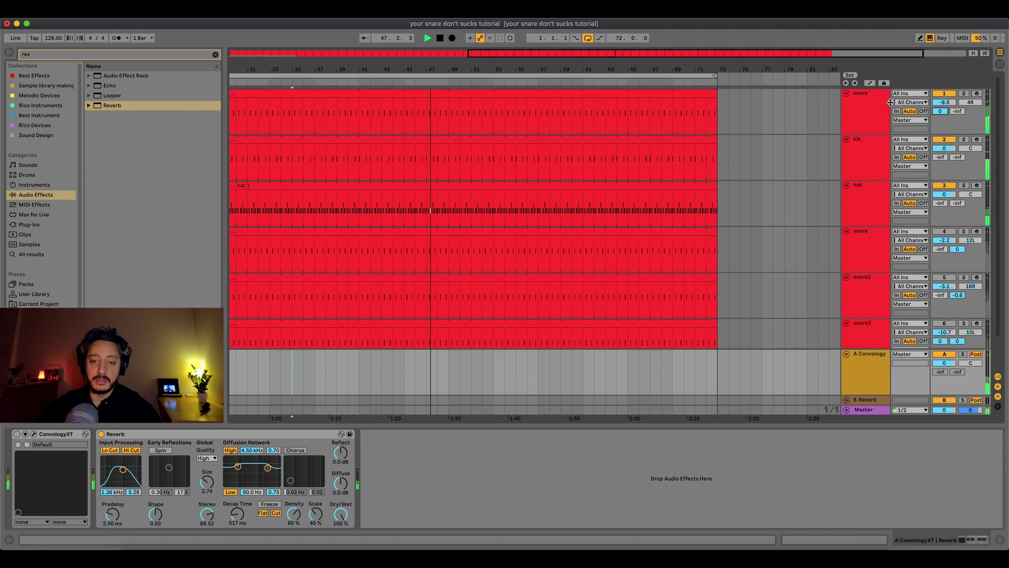
Step: Fold and then unfold the Reverb and ConvologyXT devices on the return
double_click(116, 433)
double_click(56, 433)
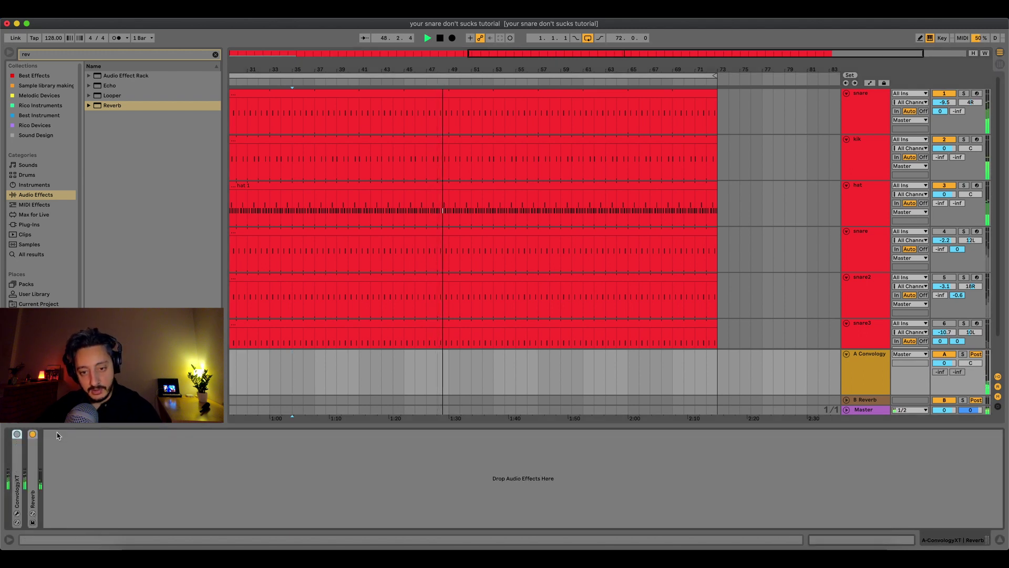
left_click(35, 449)
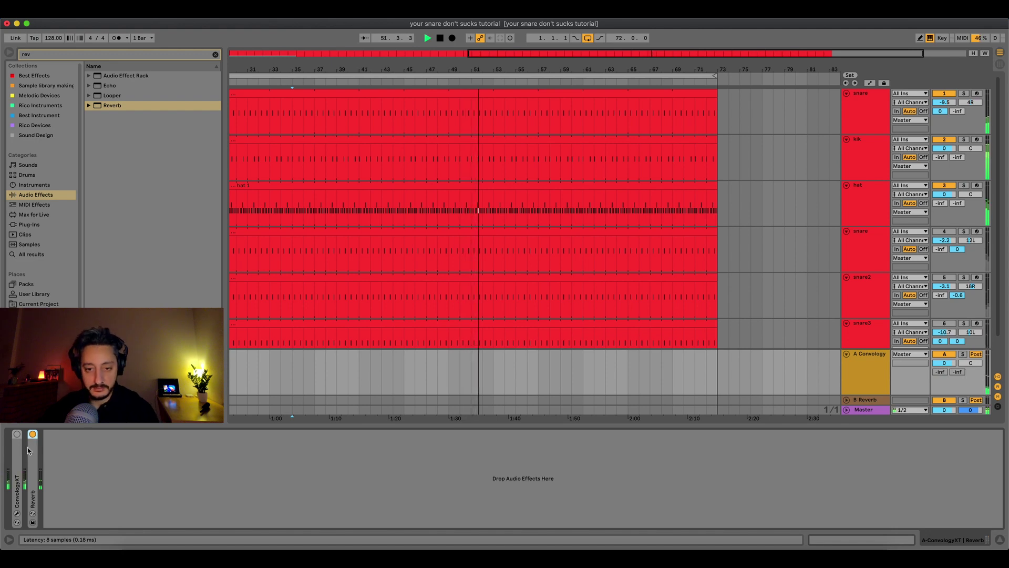
left_click(18, 451)
double_click(18, 451)
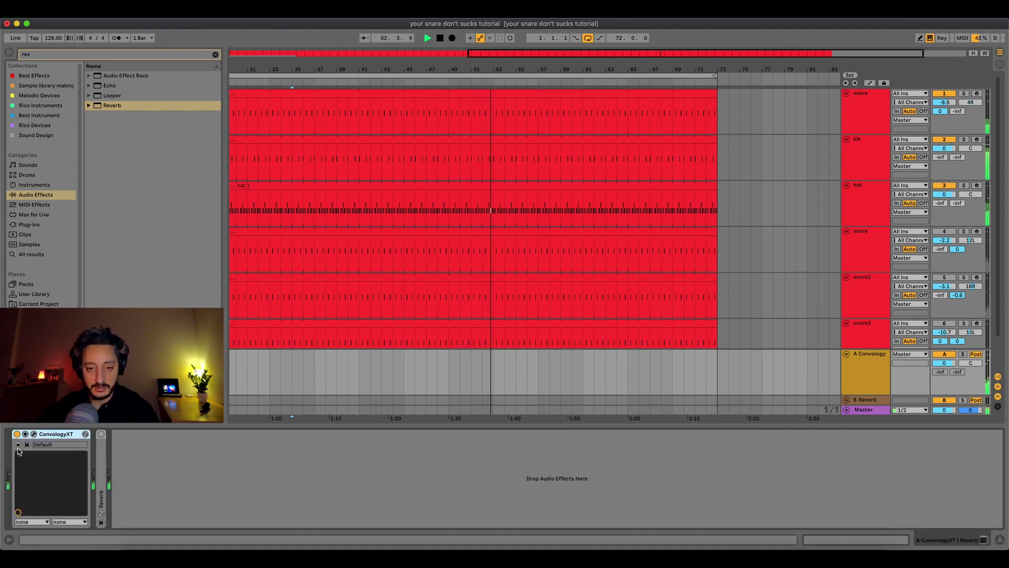
double_click(98, 451)
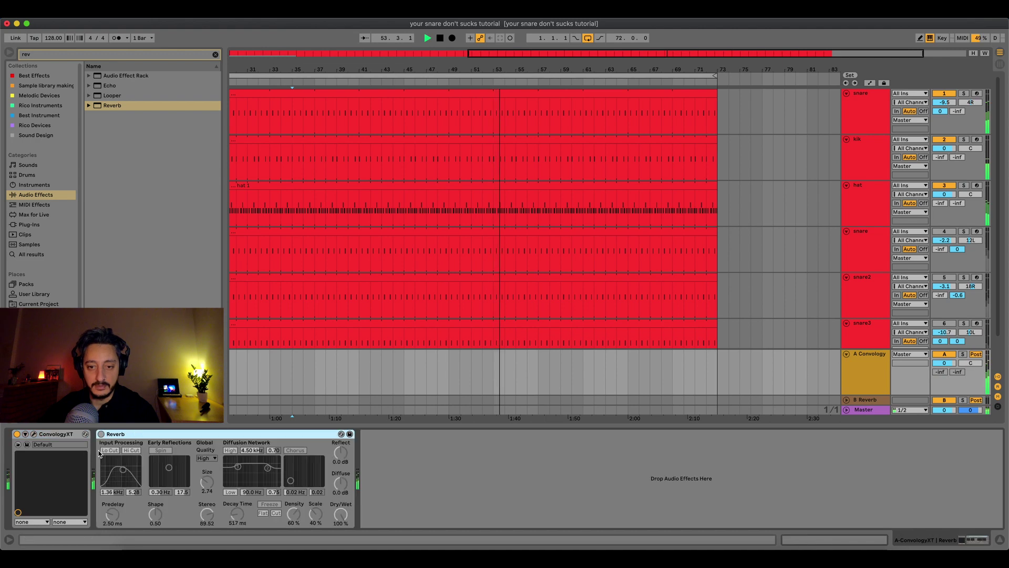
Step: A/B the two reverbs, leaving ConvologyXT on and Reverb off, then stop and show the snare chain
left_click(65, 434)
key("0")
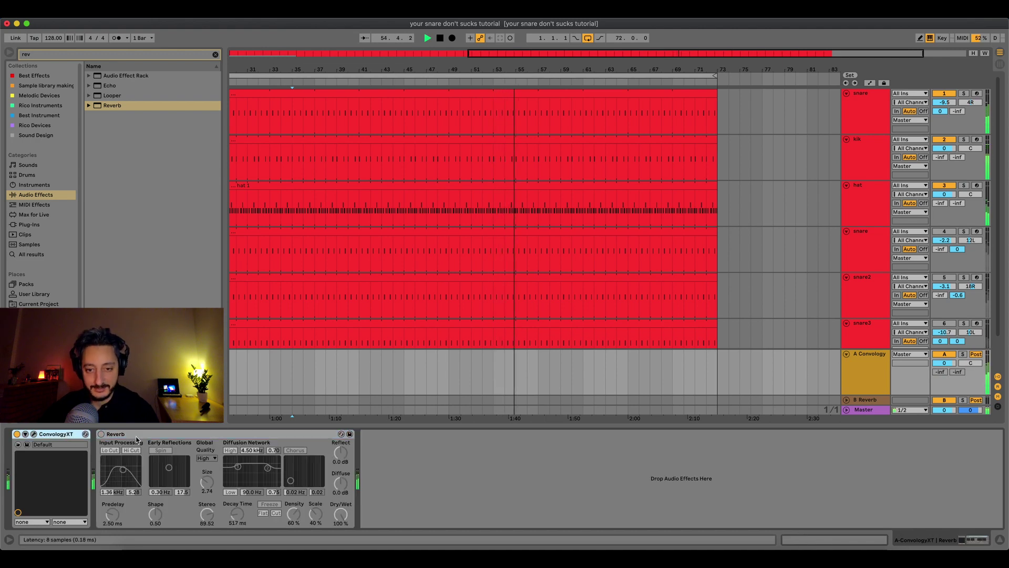
left_click(137, 434)
key("0")
key("0")
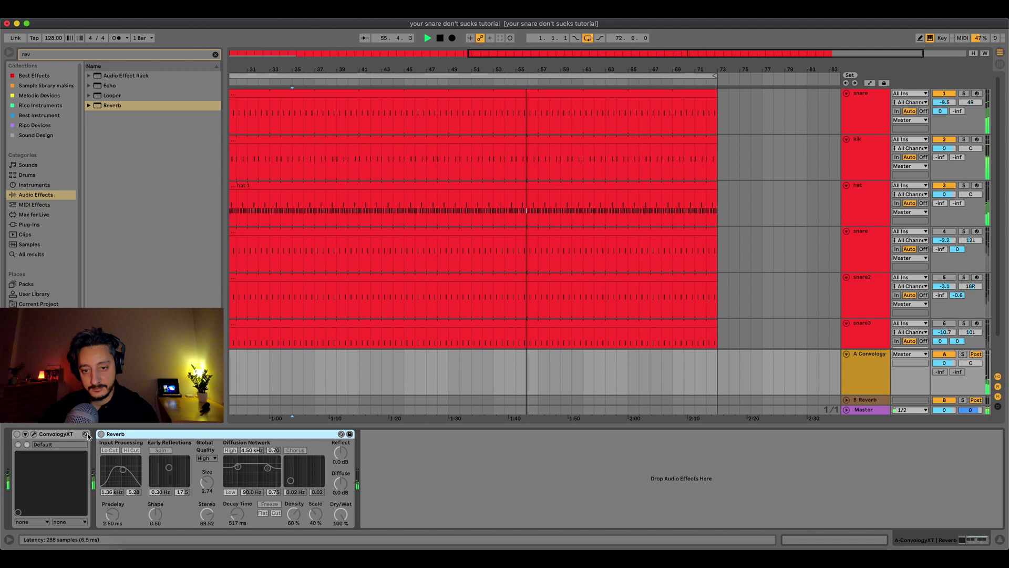
left_click(70, 434)
key("q")
key("0")
key("q")
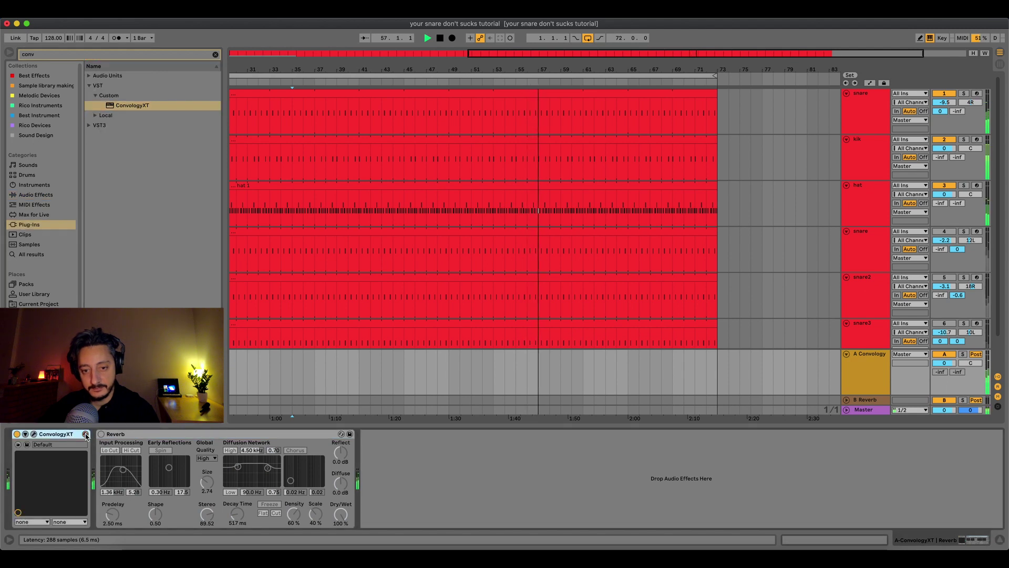
key("space")
left_click(377, 87)
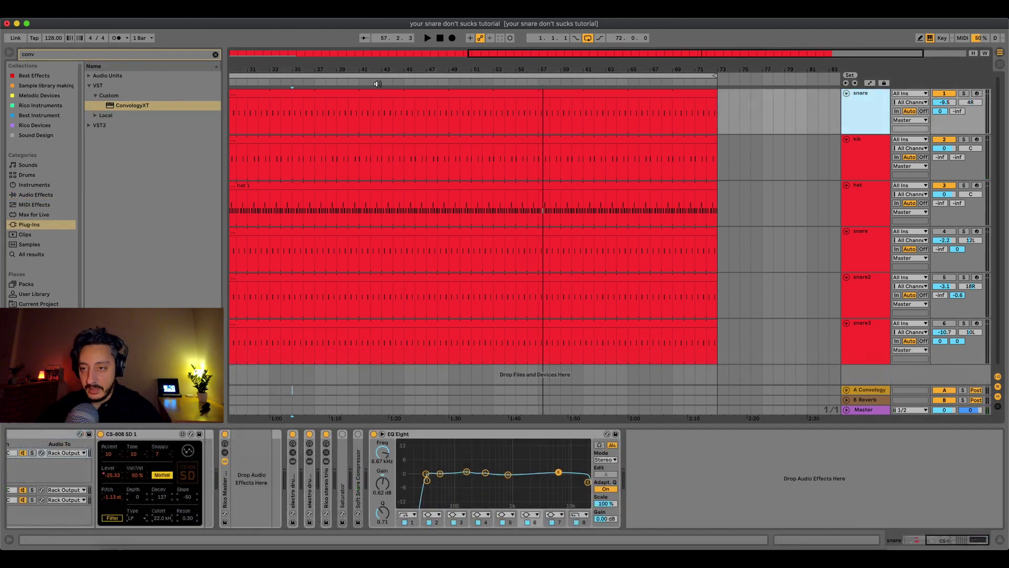
Step: Open EQ Eight's enlarged graph, make it taller, and play the song from the start
left_click(342, 85)
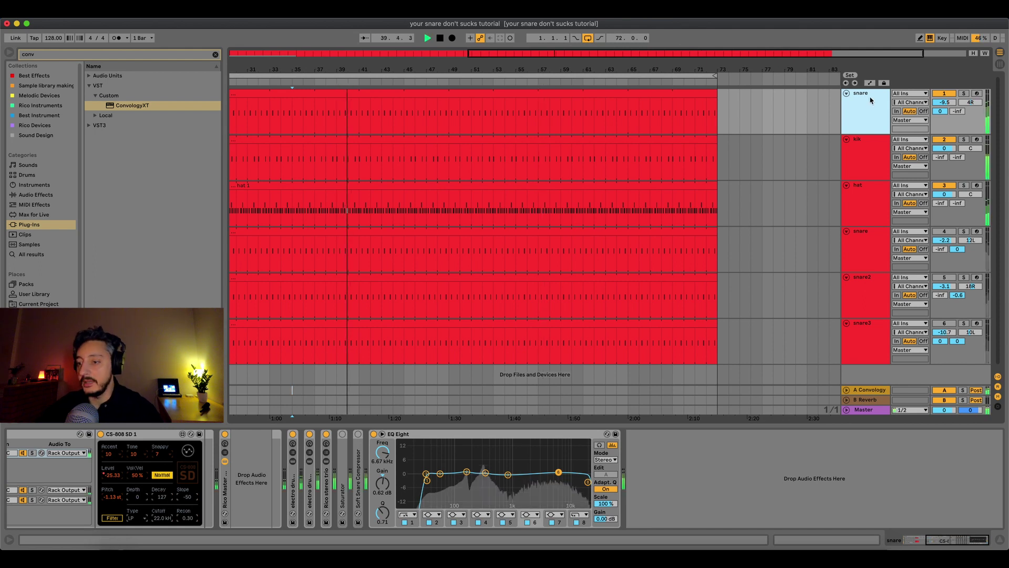
left_click(599, 445)
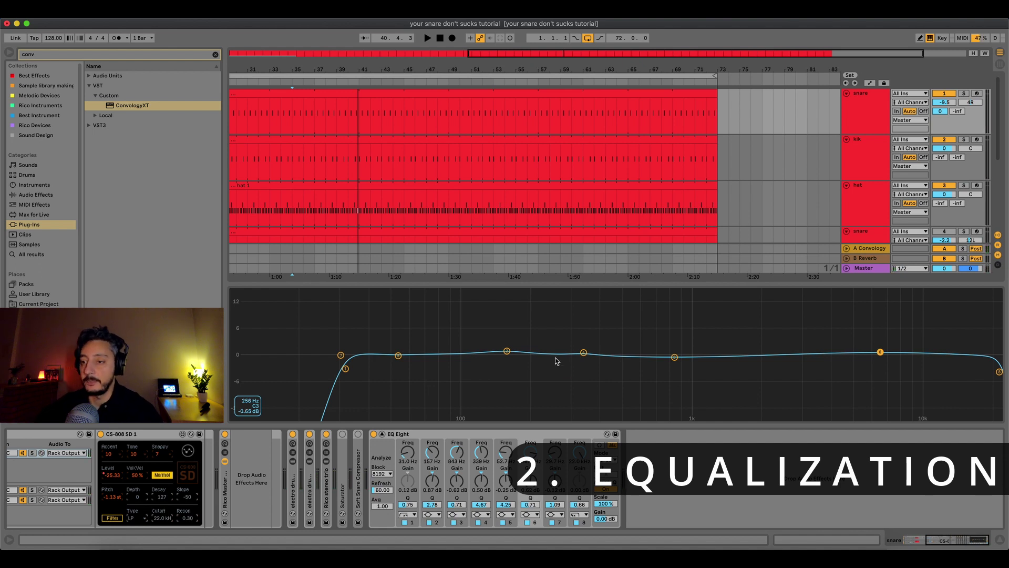
left_click(504, 341)
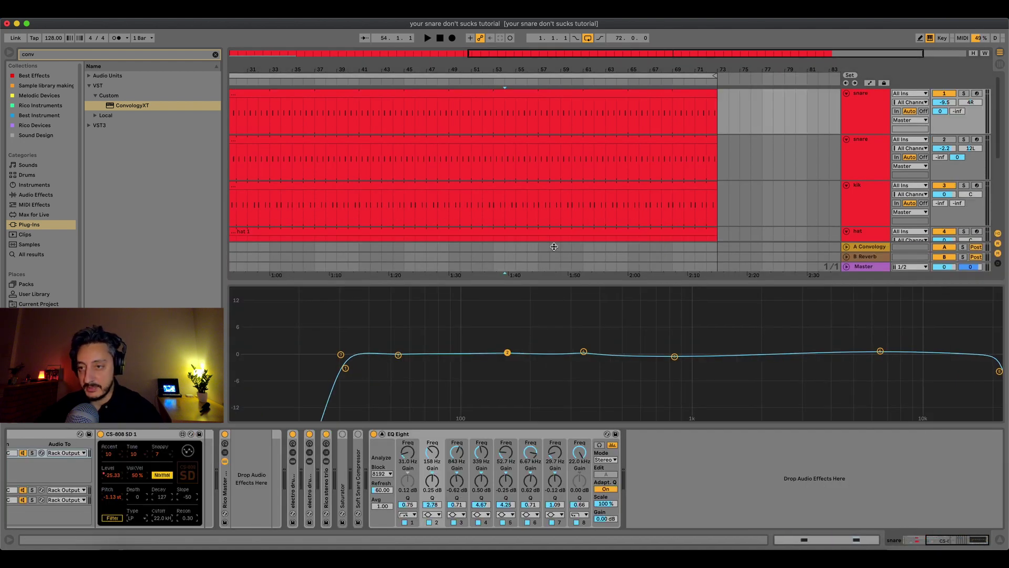
left_click_drag(553, 285, 553, 251)
left_click(348, 91)
key("space")
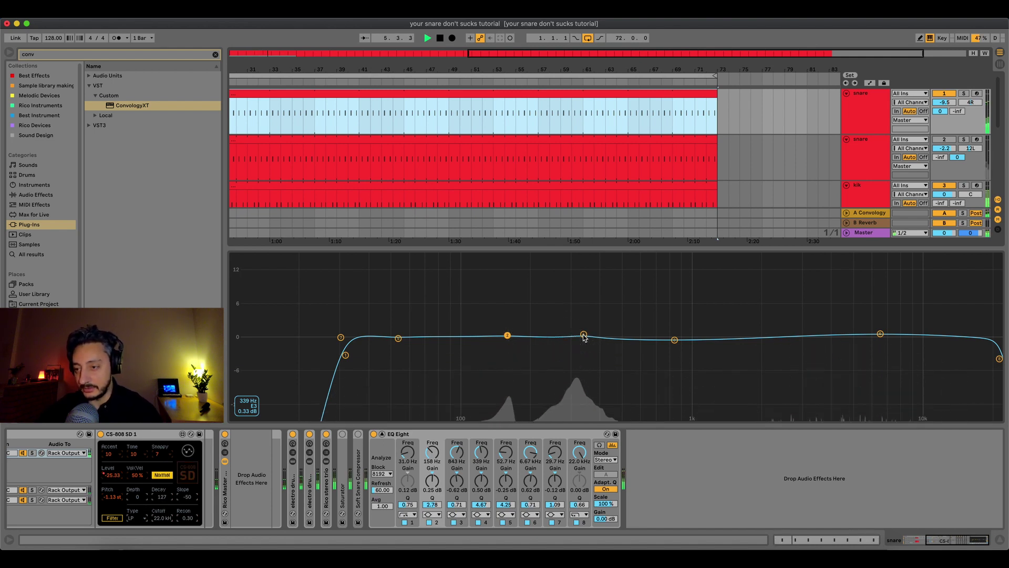
Step: Cut the snare EQ at 318 Hz, near 1 kHz, 8.81 dB at 159 Hz, and 3.10 dB at 6.12 kHz
left_click_drag(583, 335, 577, 378)
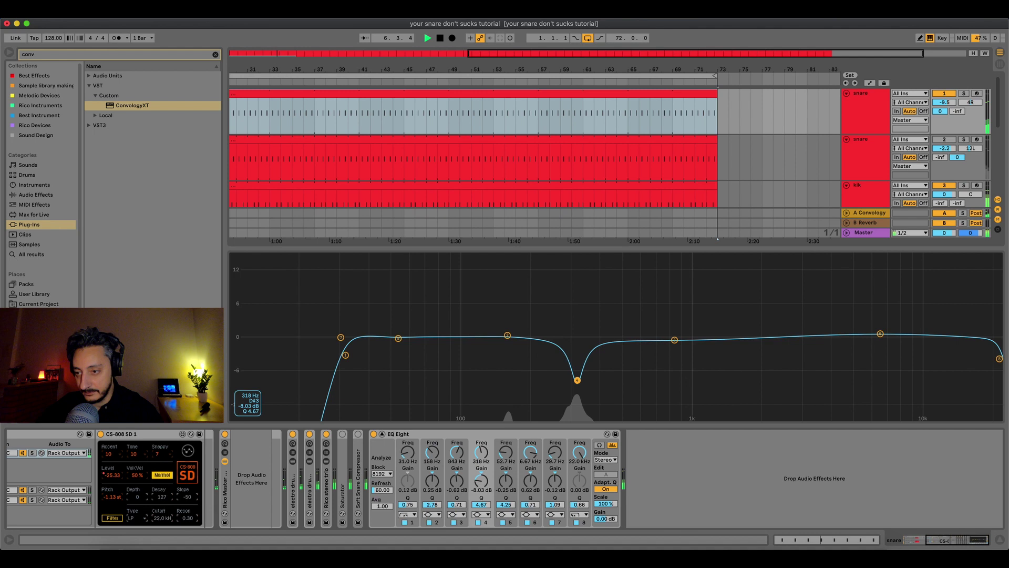
left_click_drag(674, 339, 692, 402)
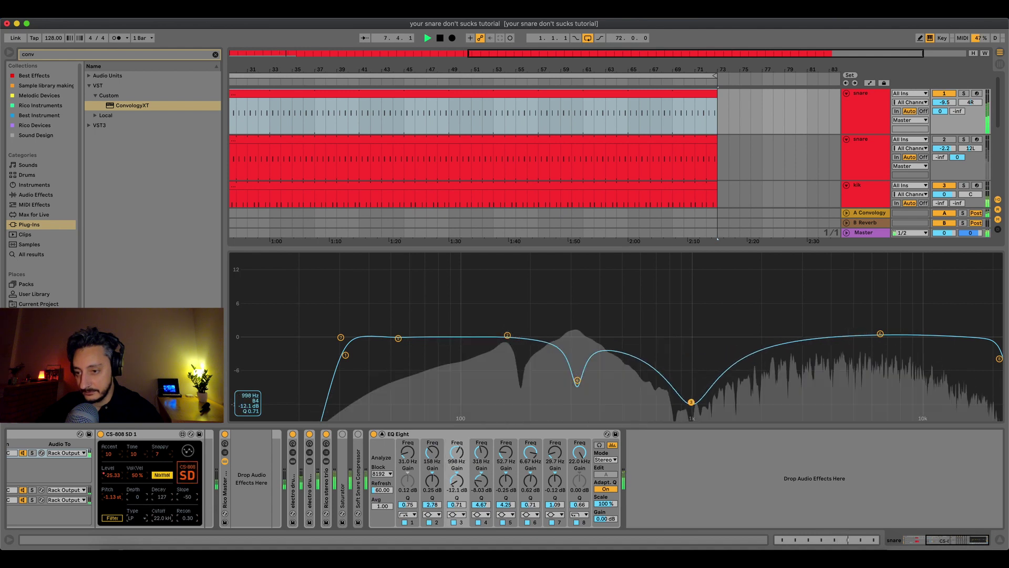
left_click_drag(509, 339, 649, 261)
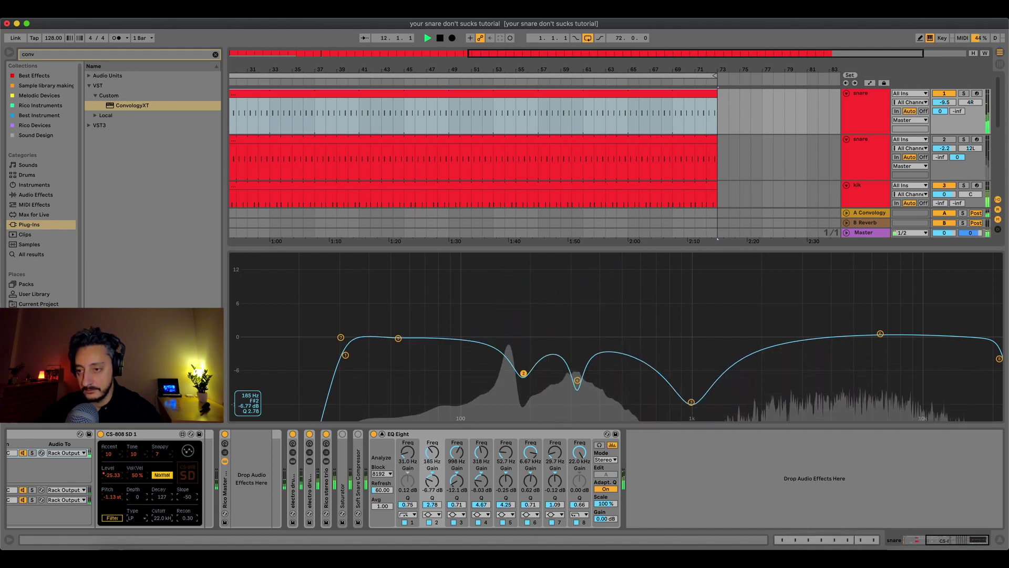
left_click_drag(875, 337, 872, 271)
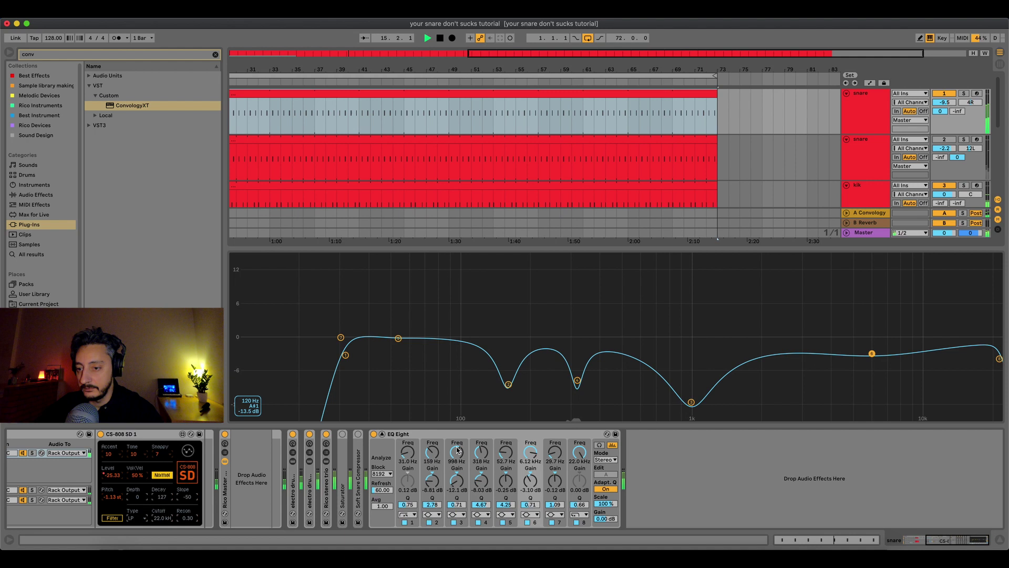
Step: Bypass and re-enable EQ Eight twice to compare the snare, leaving it switched on
left_click(374, 434)
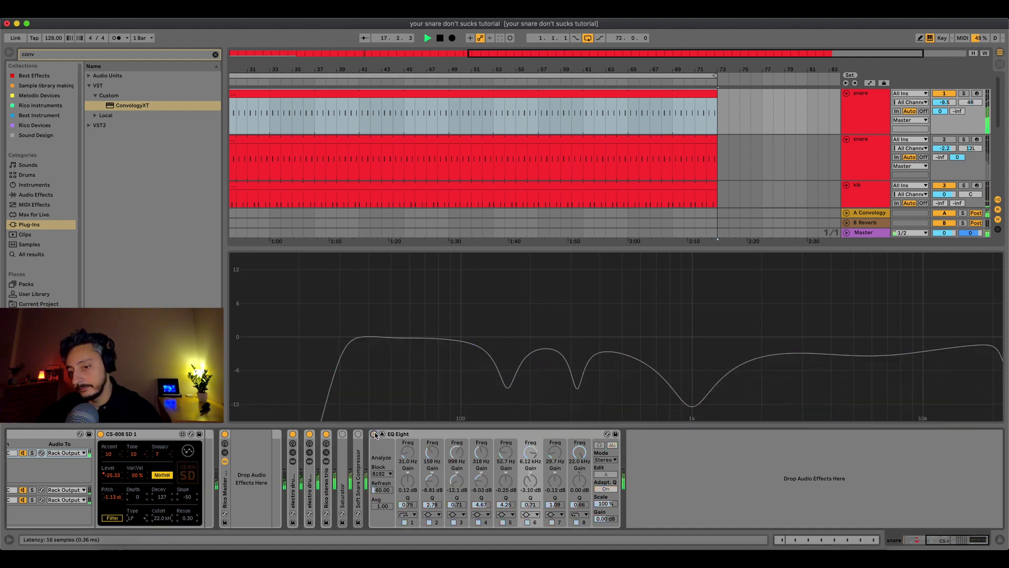
left_click(374, 434)
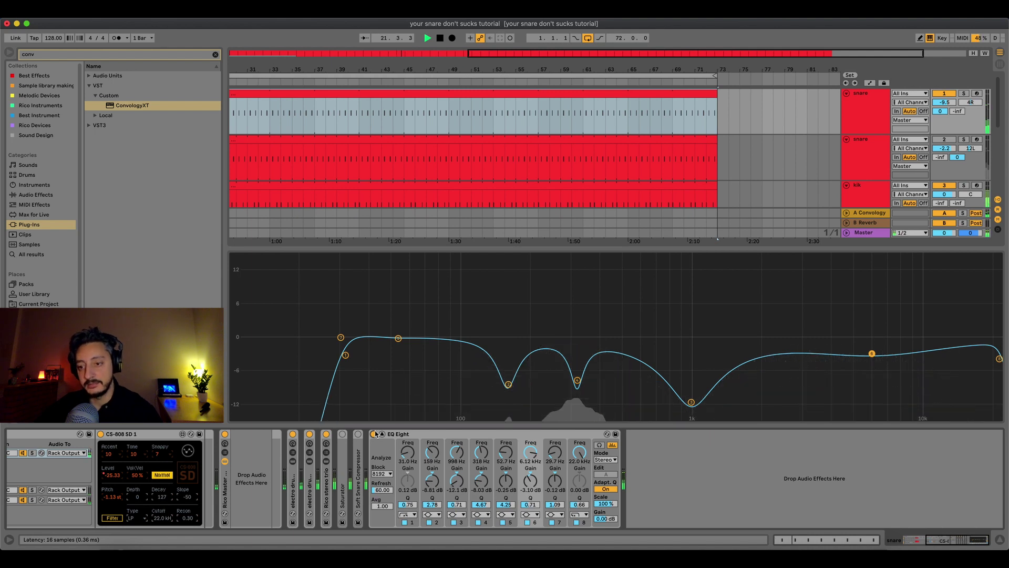
left_click(373, 434)
left_click(374, 434)
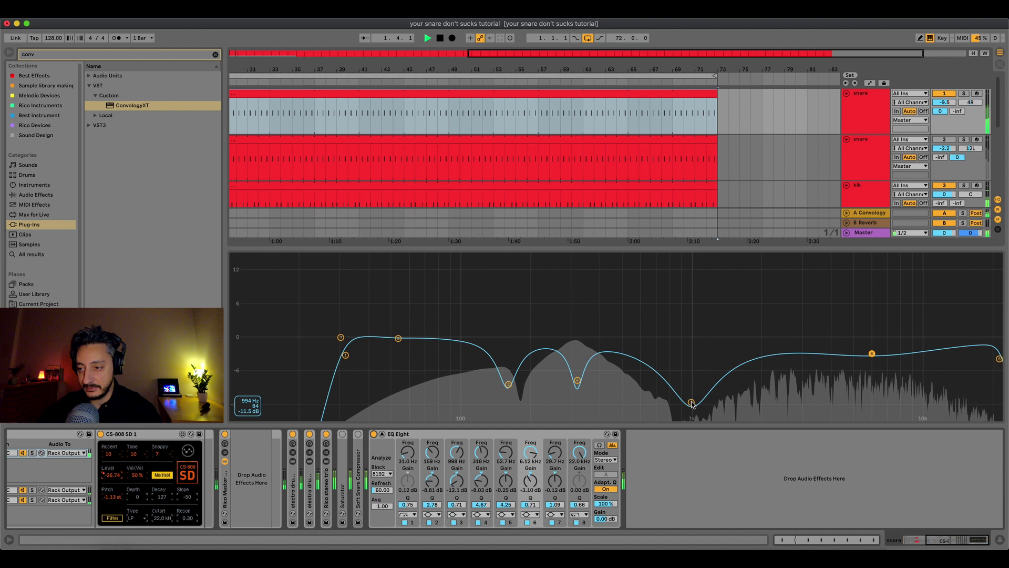
Step: Lift the cuts near 1 kHz and 320 Hz, nudge the upper-mid band higher, and A/B the EQ
left_click_drag(691, 403, 626, 316)
left_click_drag(577, 380, 580, 342)
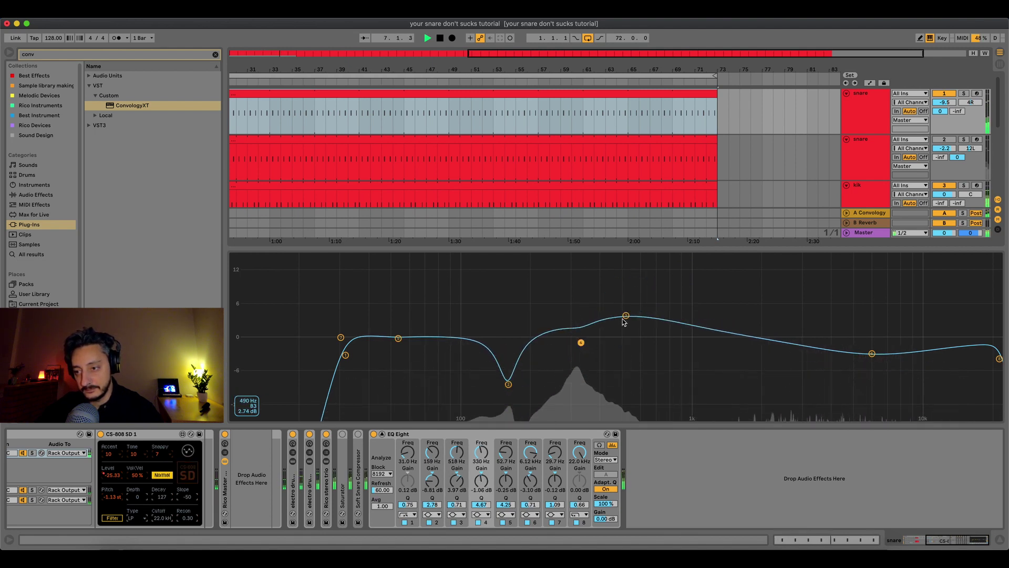
left_click_drag(625, 316, 641, 325)
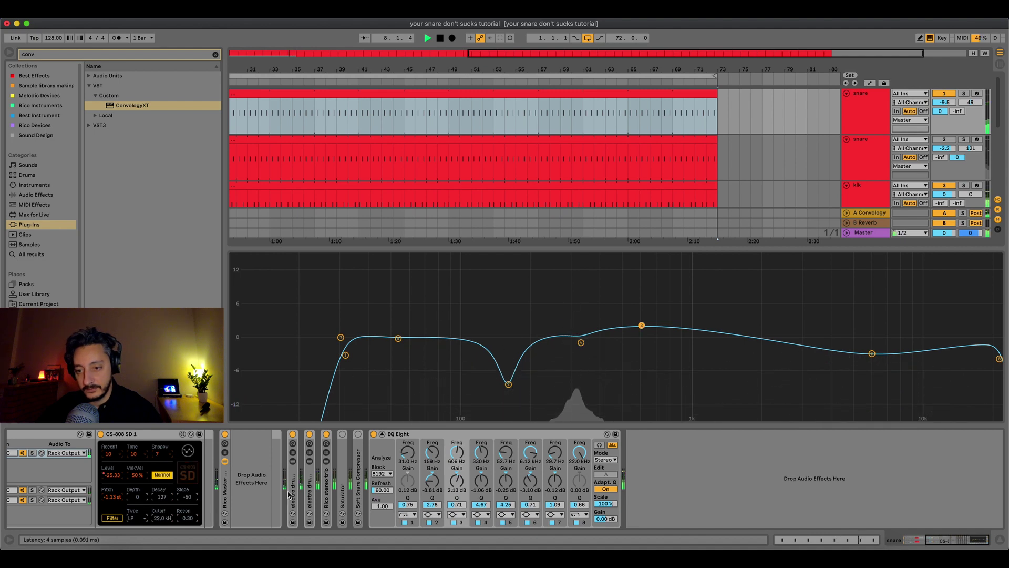
left_click(374, 434)
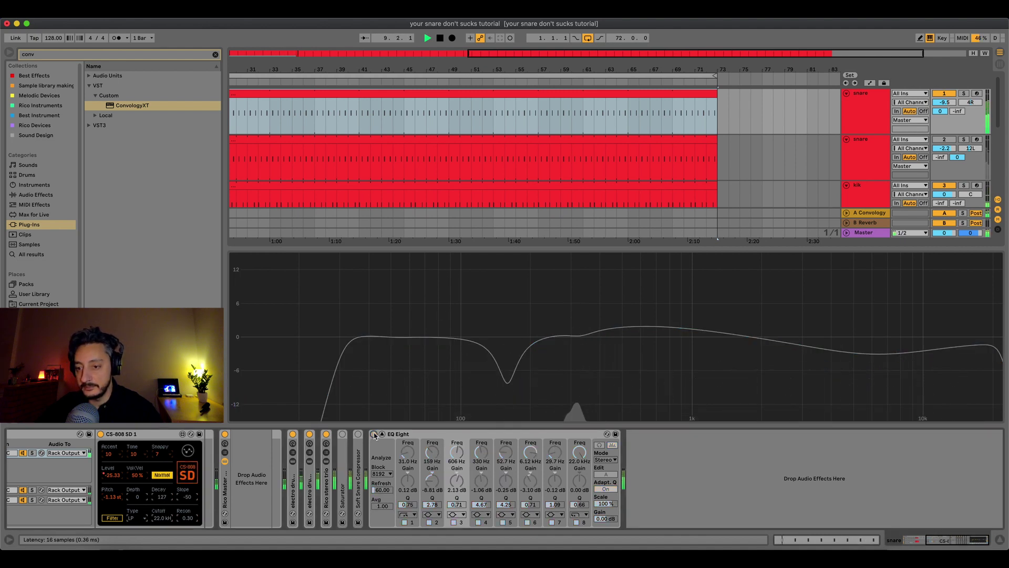
left_click(374, 434)
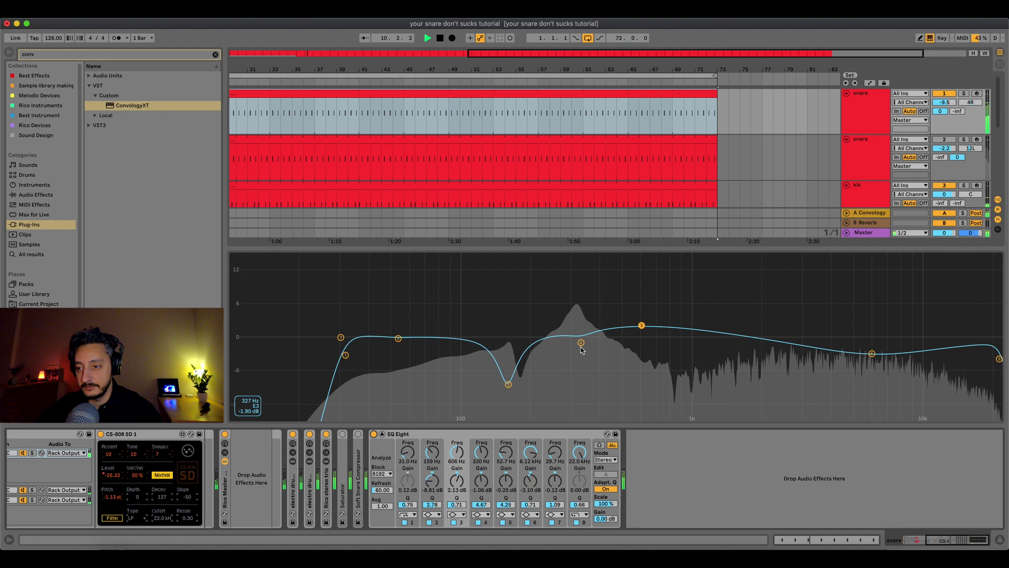
Step: Turn the 310 Hz band into a boost and move the upper-mid band to 1.45 dB at 666 Hz
mouse_move(581, 342)
left_mouse_down()
mouse_move(574, 304)
mouse_move(575, 333)
left_mouse_up()
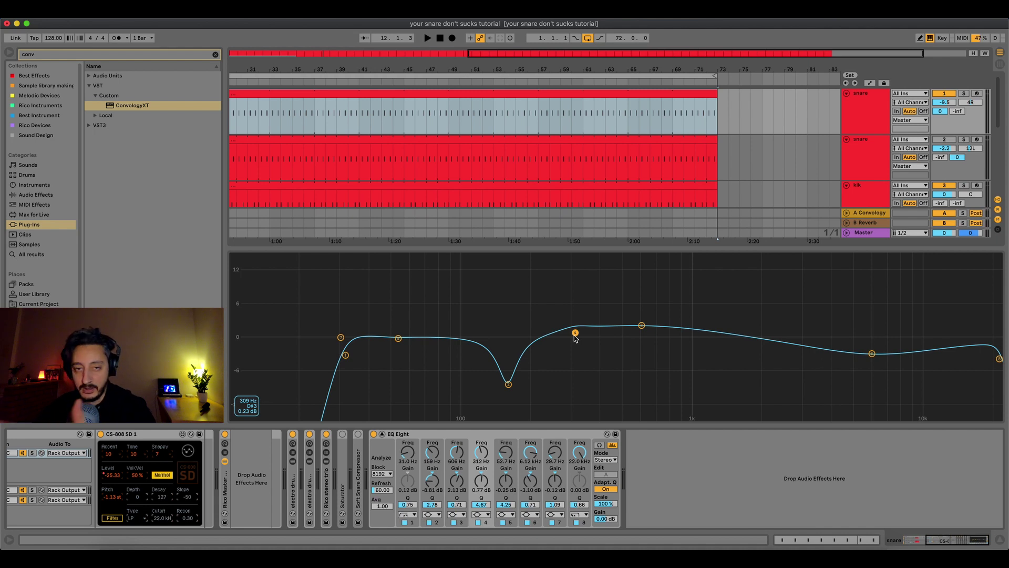
left_click_drag(641, 325, 651, 329)
left_click_drag(655, 247, 665, 329)
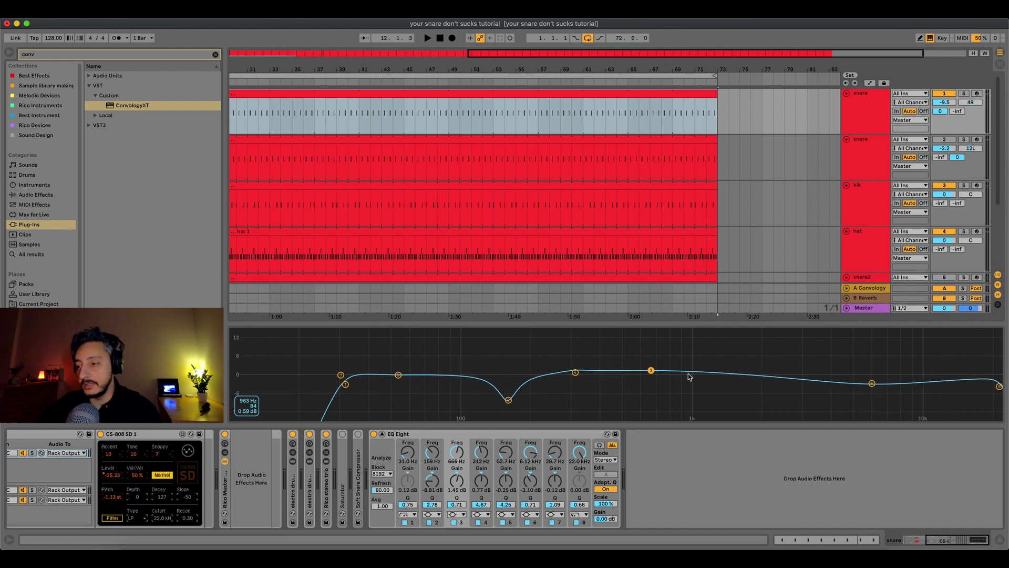
double_click(680, 325)
scroll(818, 321, "down", 1)
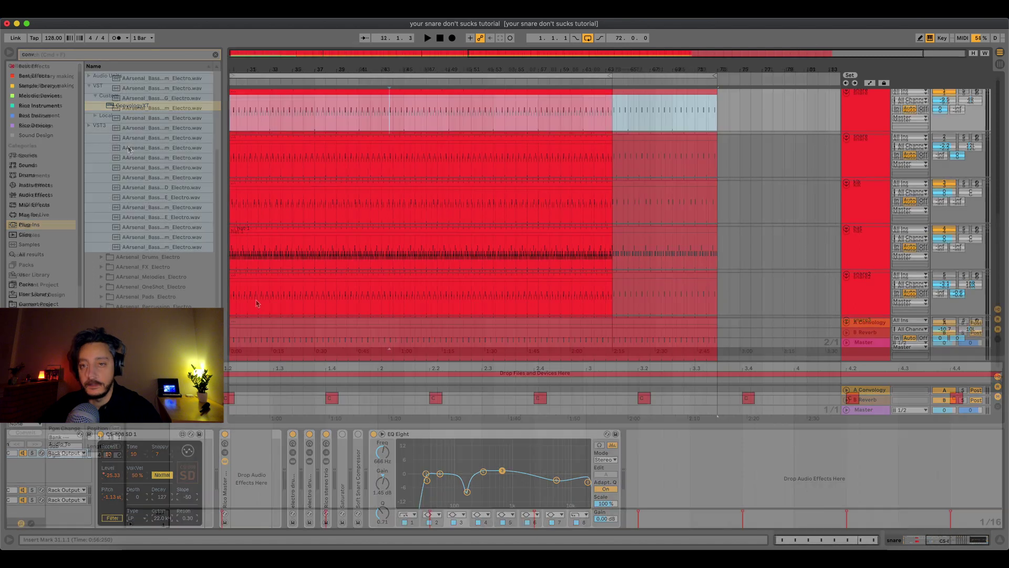
left_click(389, 110)
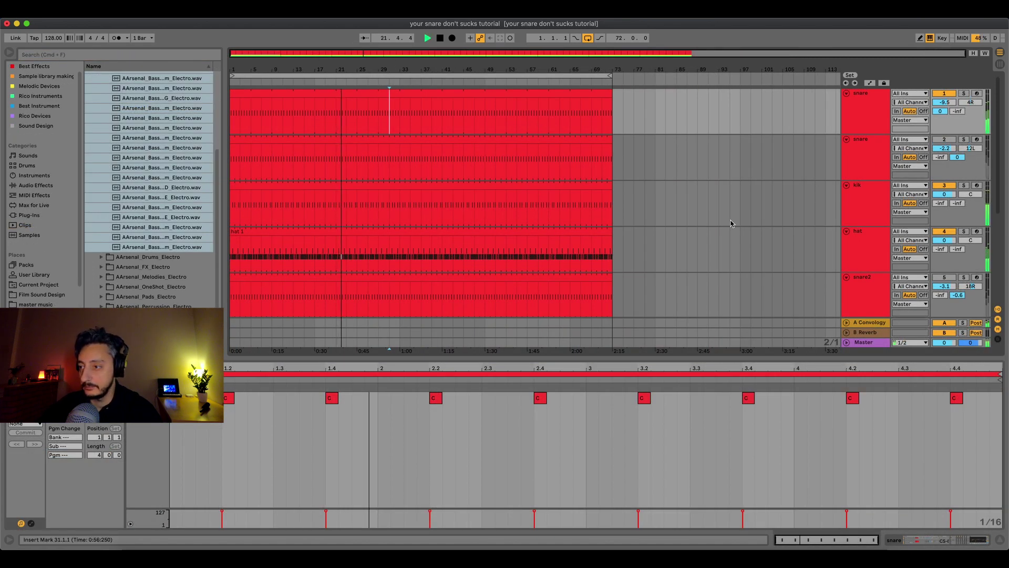
left_click(862, 115)
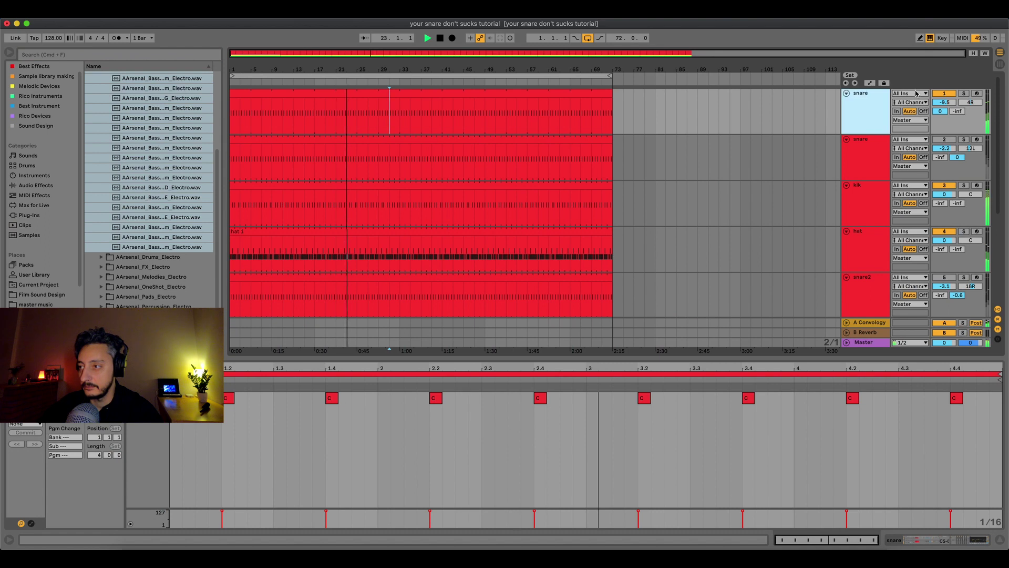
scroll(925, 210, "down", 5)
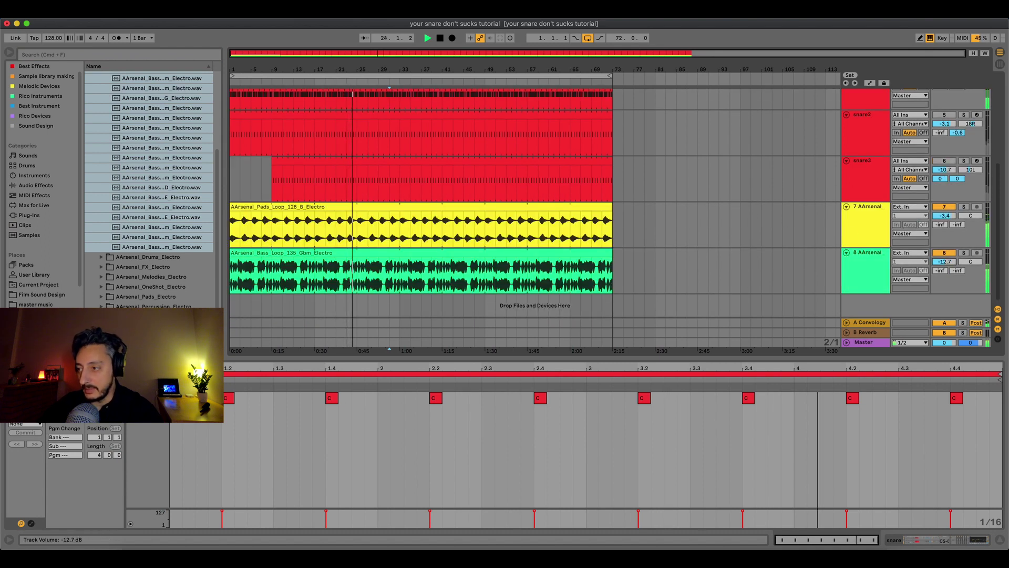
scroll(720, 223, "up", 5)
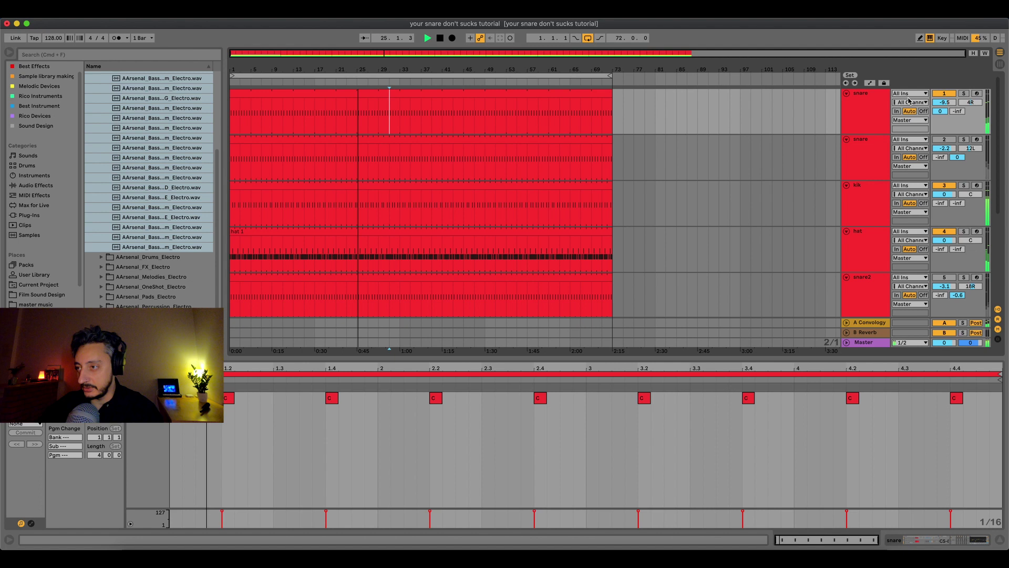
left_click(867, 121)
Step: In the enlarged EQ view, lift the 156 Hz cut, dip around 1.1 kHz, and ease the 6 kHz cut
left_click(381, 434)
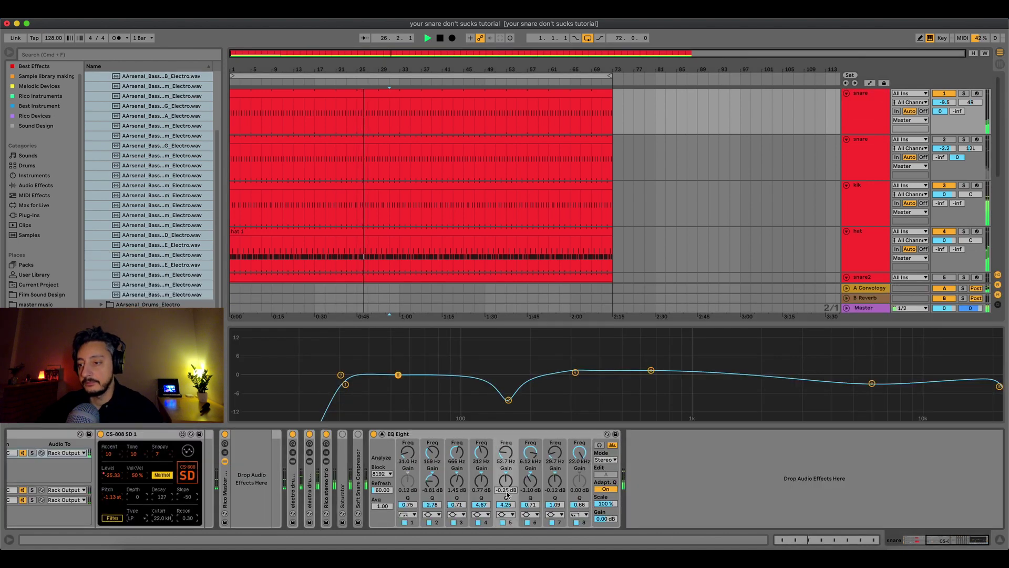
left_click_drag(576, 372, 575, 371)
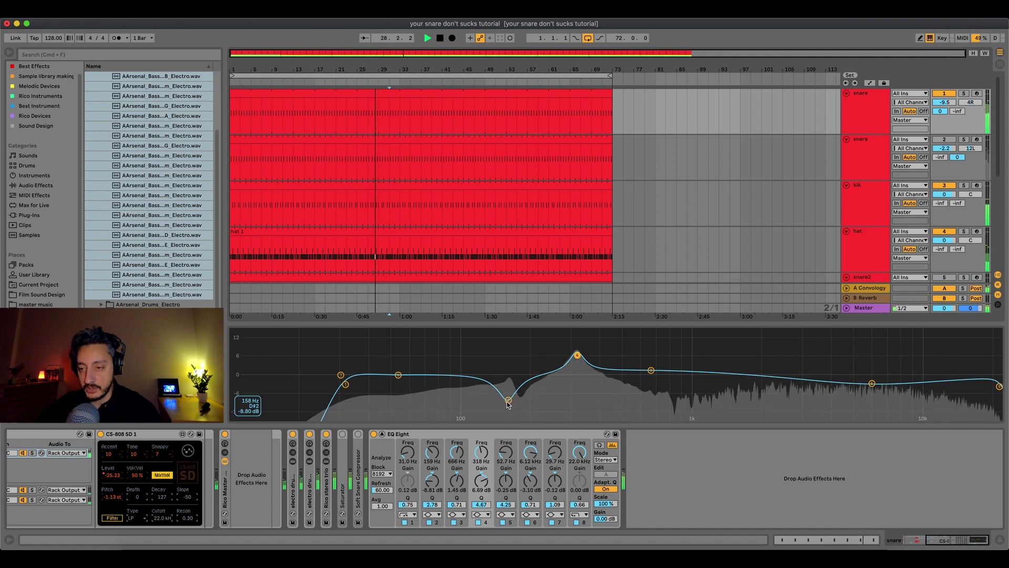
left_click_drag(509, 401, 506, 392)
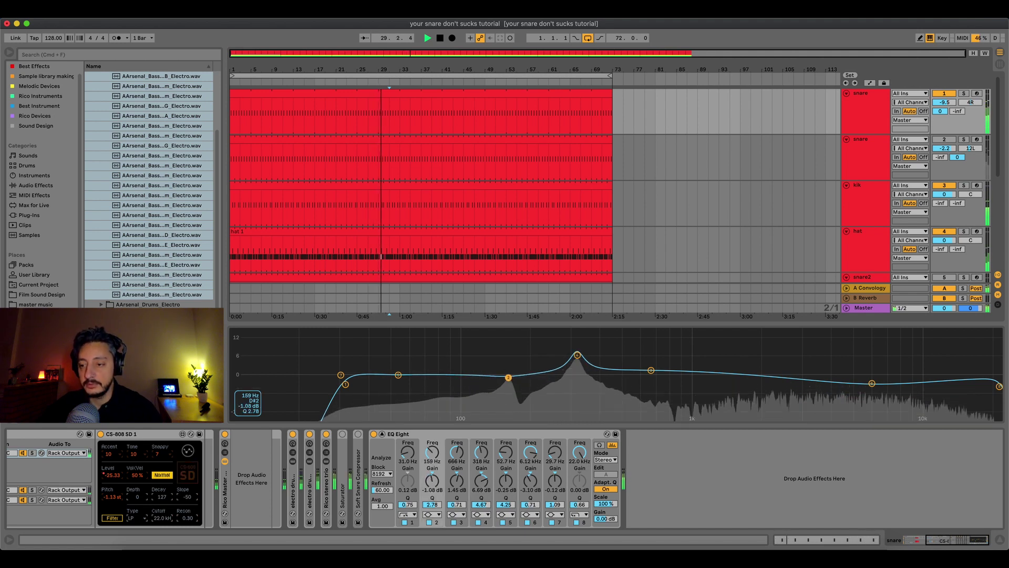
left_click(651, 370)
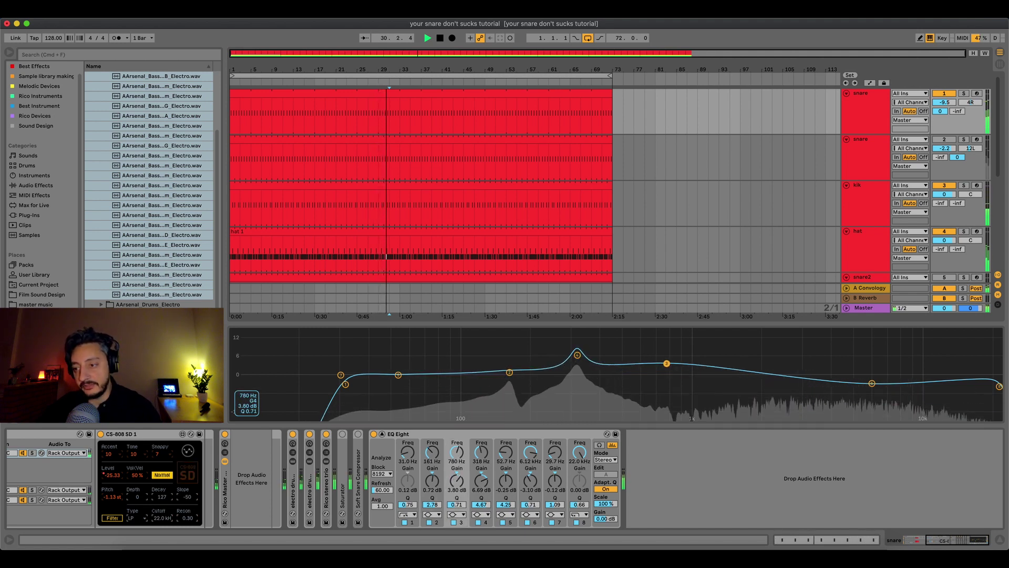
left_click_drag(666, 363, 702, 406)
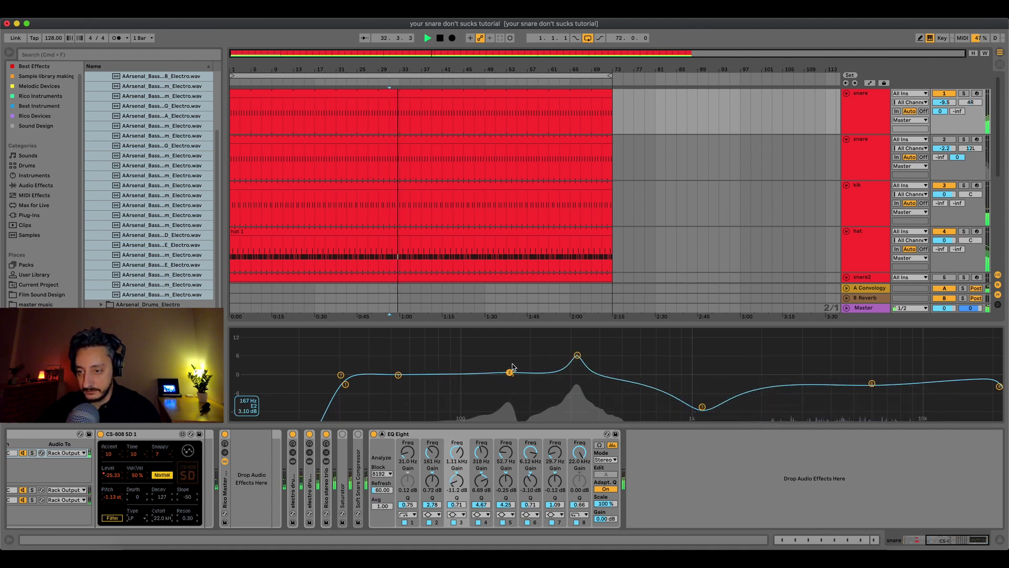
left_click_drag(513, 367, 514, 374)
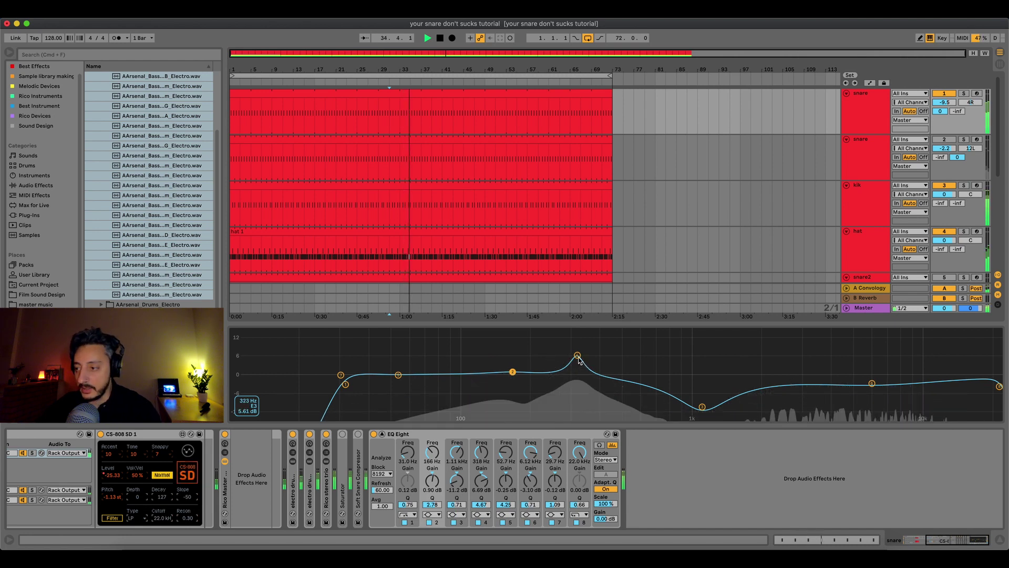
left_click_drag(872, 383, 872, 360)
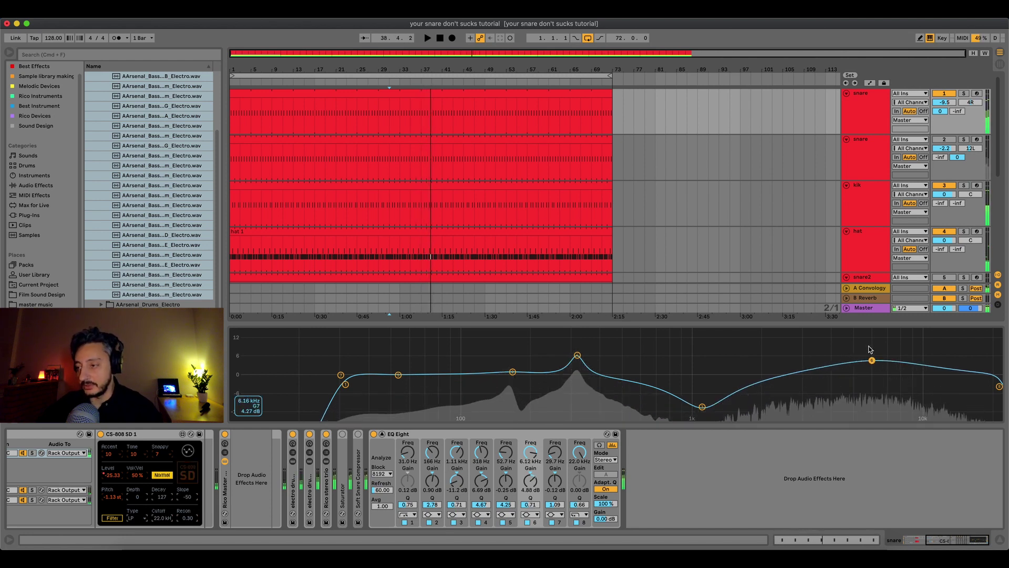
Step: Boost around 80.6 Hz, 328 Hz and 6.32 kHz, set a 5.95 dB dip at 1.06 kHz, then stop
left_click(702, 408)
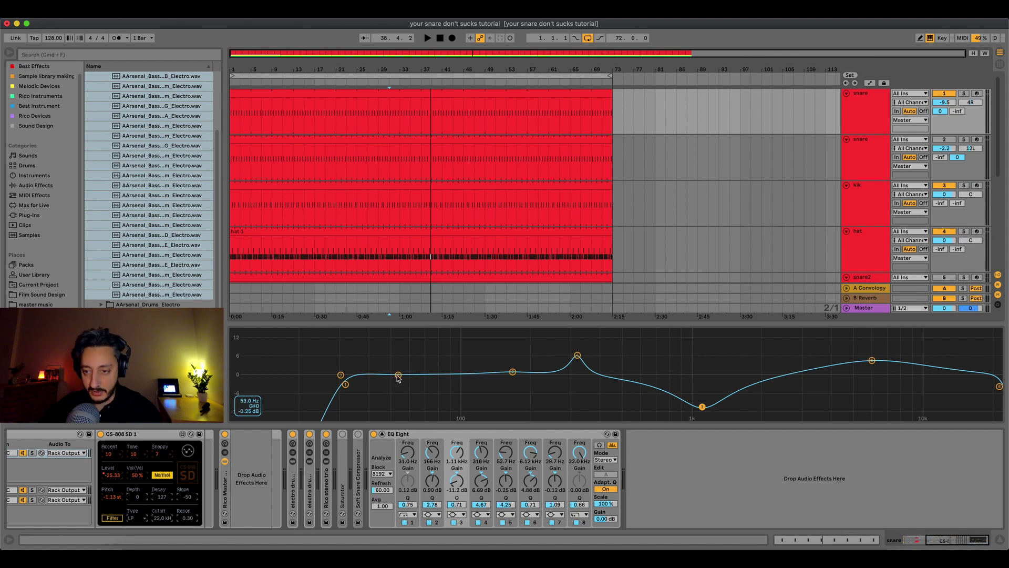
left_click_drag(398, 376, 441, 367)
left_click_drag(577, 355, 579, 332)
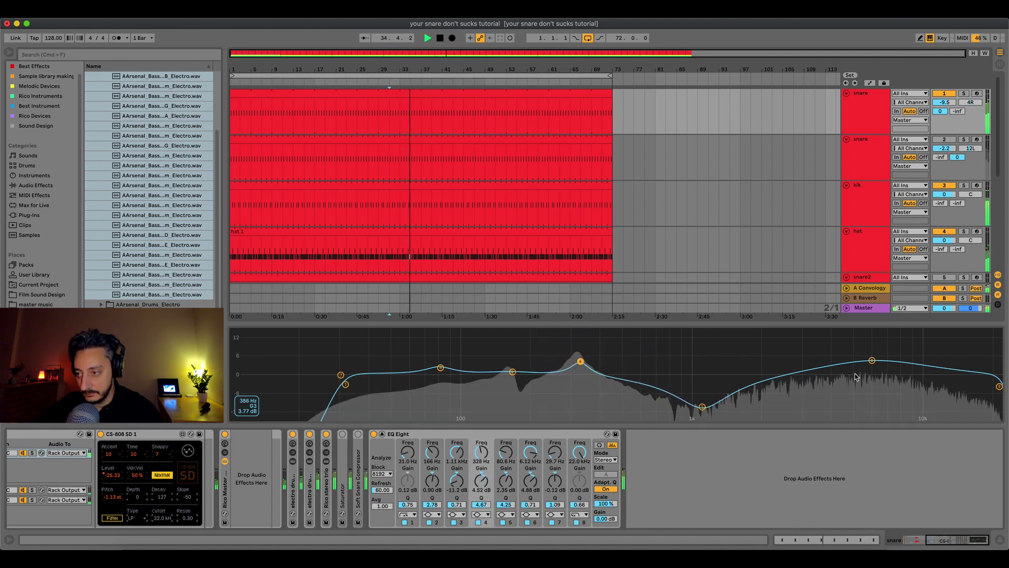
left_click_drag(871, 360, 875, 393)
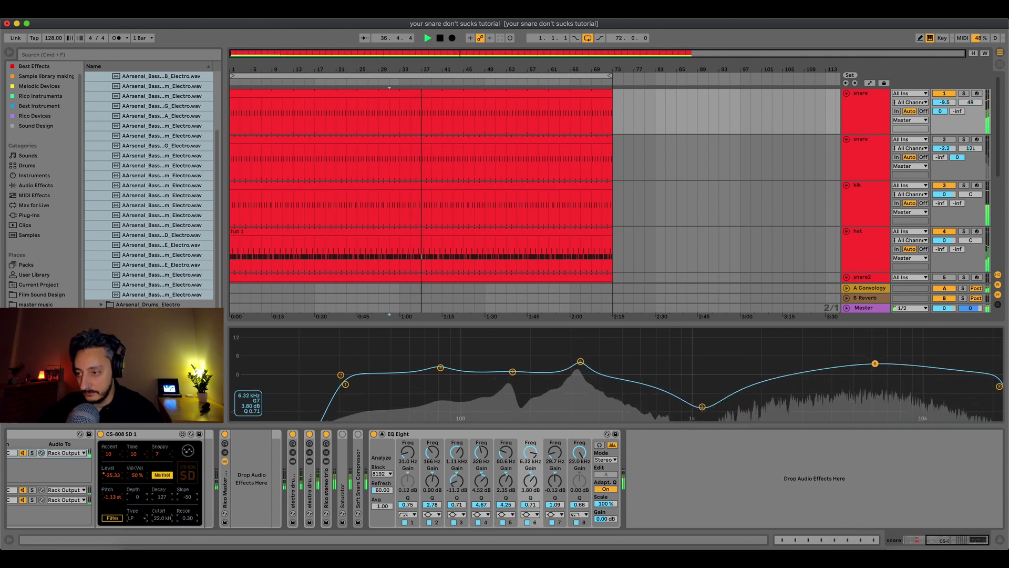
mouse_move(702, 406)
left_mouse_down()
mouse_move(702, 332)
mouse_move(698, 397)
left_mouse_up()
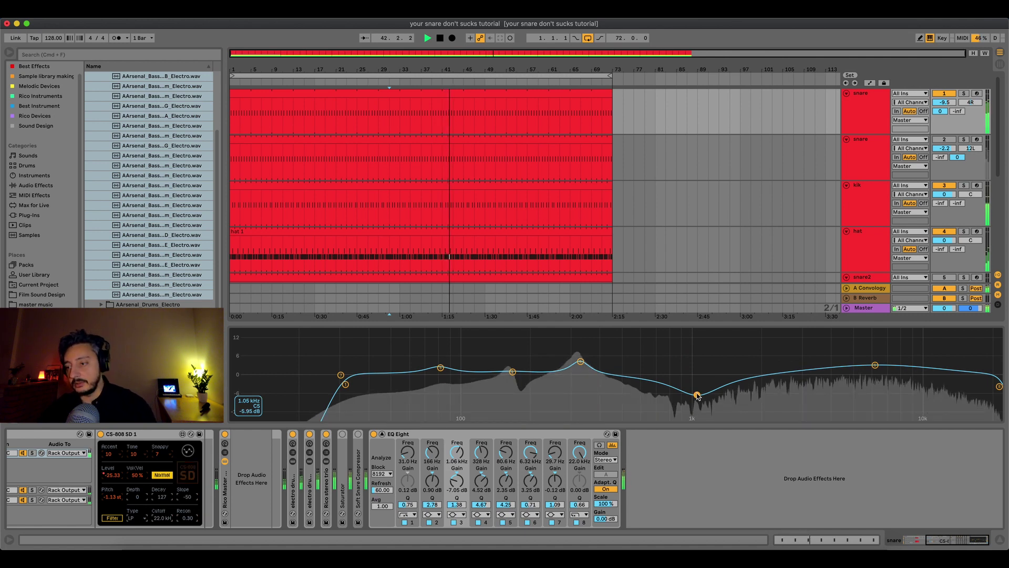
key("space")
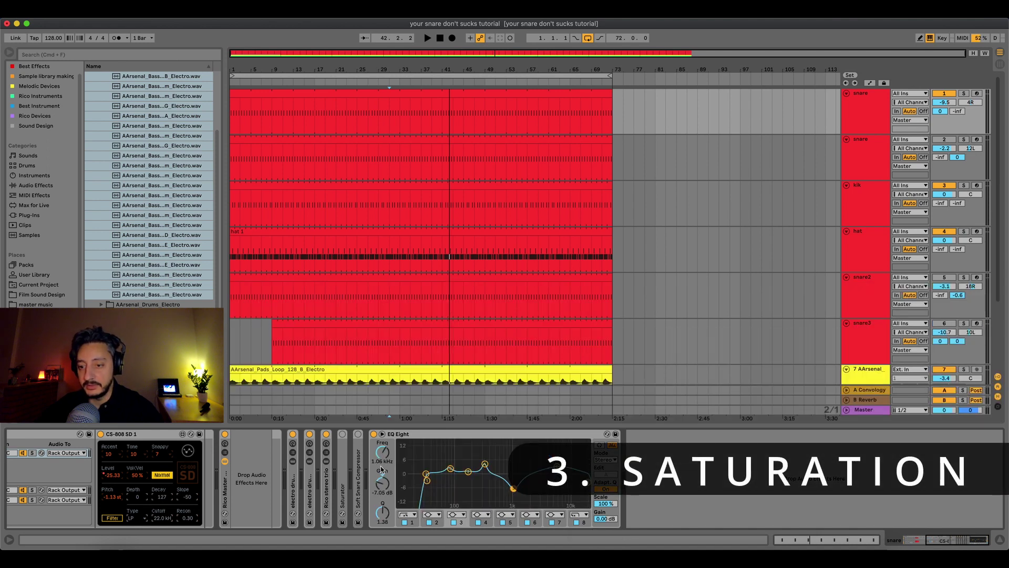
Step: Unfold the folded Saturator device in the snare's chain by double-clicking its title bar
double_click(341, 471)
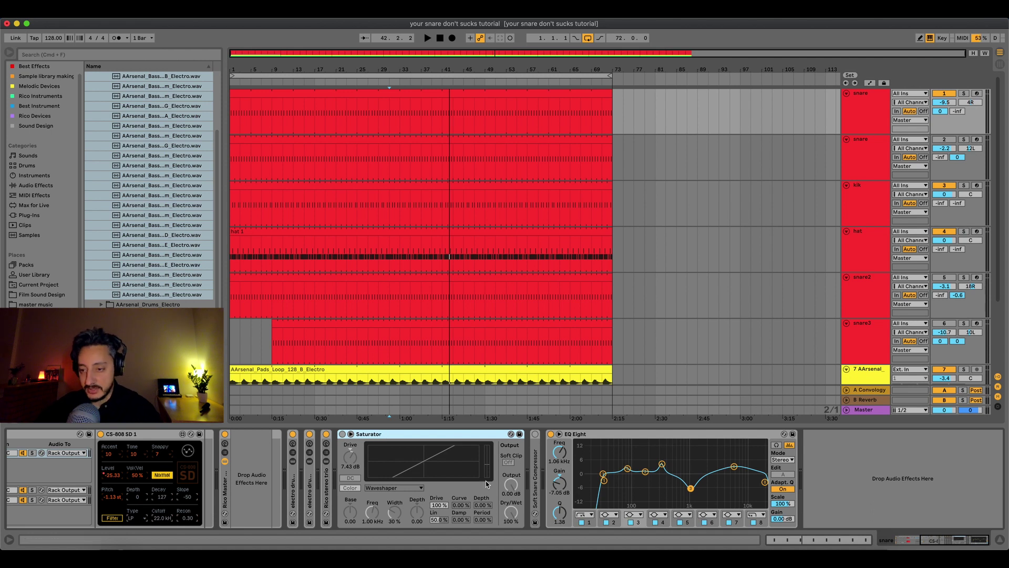
Step: Enable the snare's Saturator and A/B it on and off during playback
left_click(342, 434)
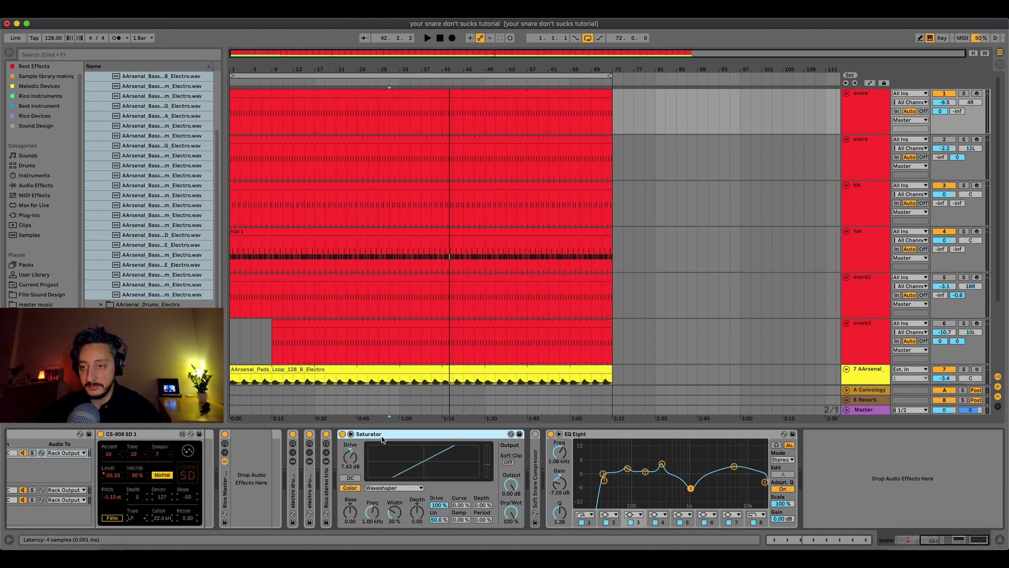
key("space")
left_click(343, 434)
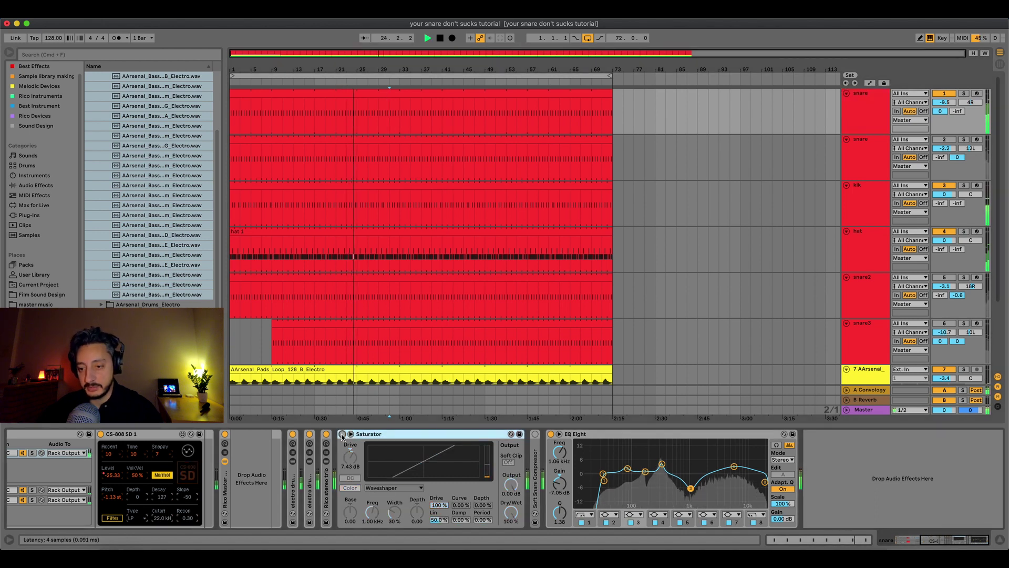
left_click(342, 434)
Step: Switch the Saturator to Digital Clip with 14.3 dB drive, solo the snare and compare bypassed
left_click(386, 487)
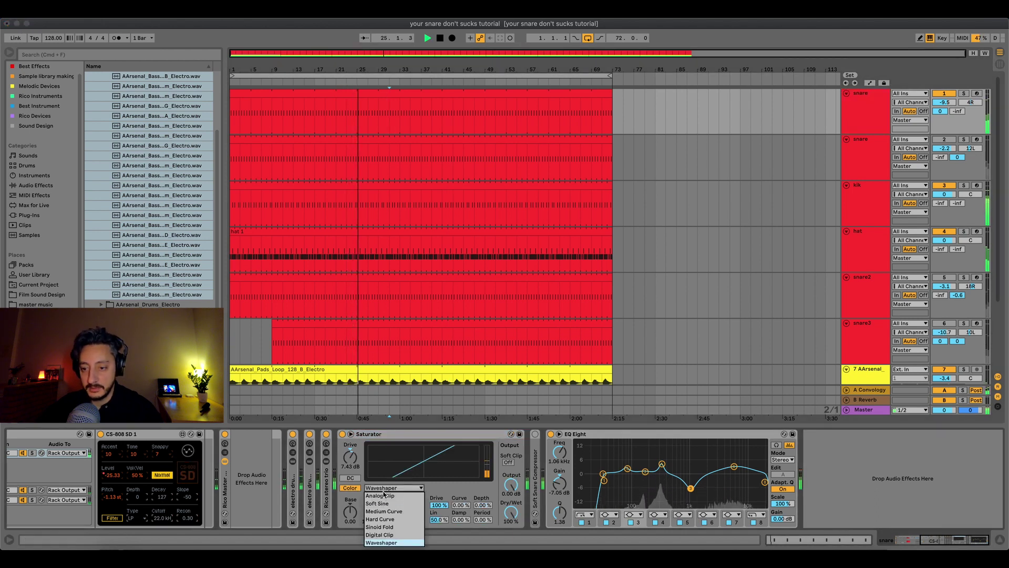
left_click(394, 535)
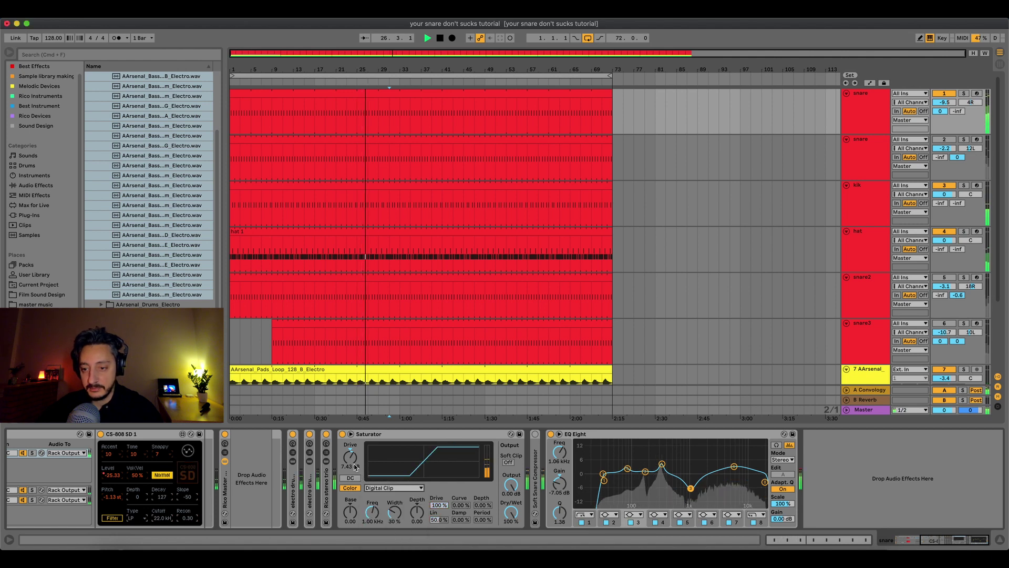
left_click_drag(355, 476, 355, 466)
scroll(355, 466, "up", 3)
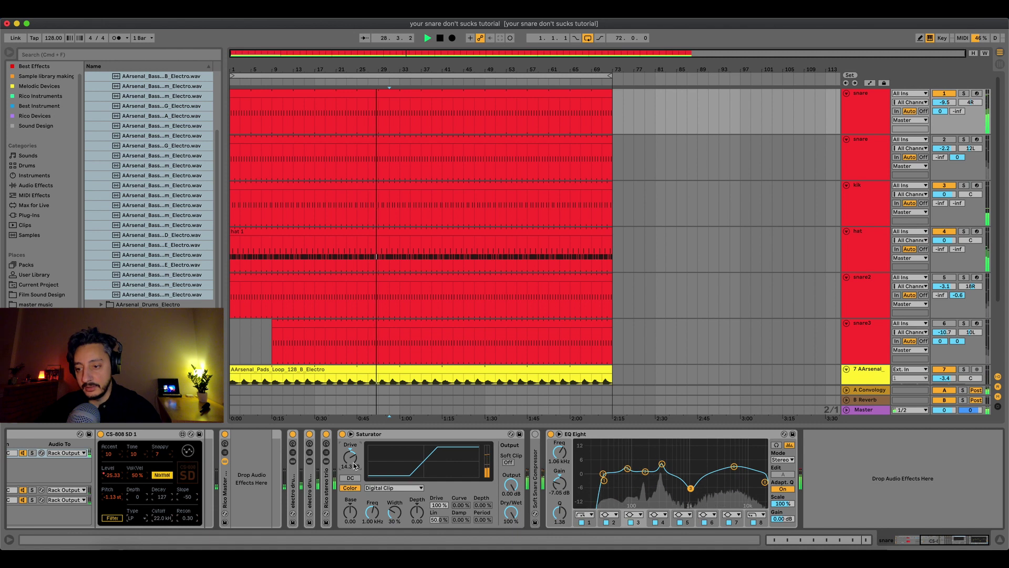
left_click(965, 95)
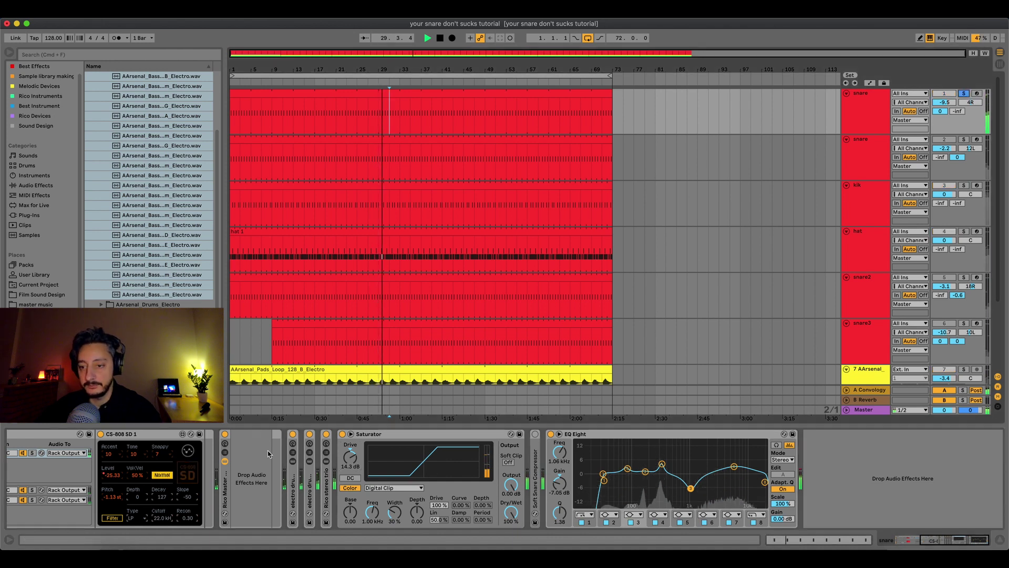
left_click(342, 434)
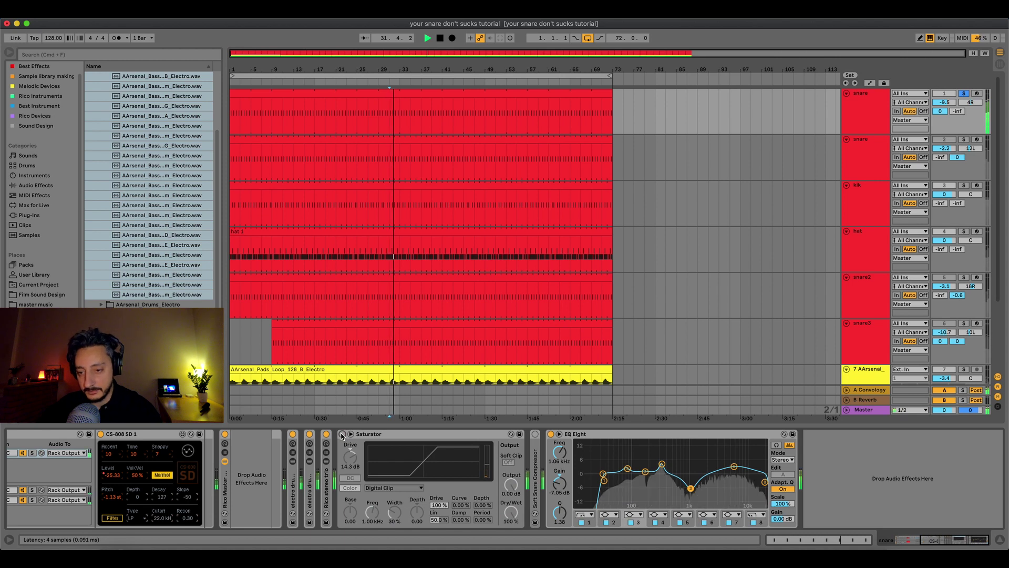
left_click(342, 434)
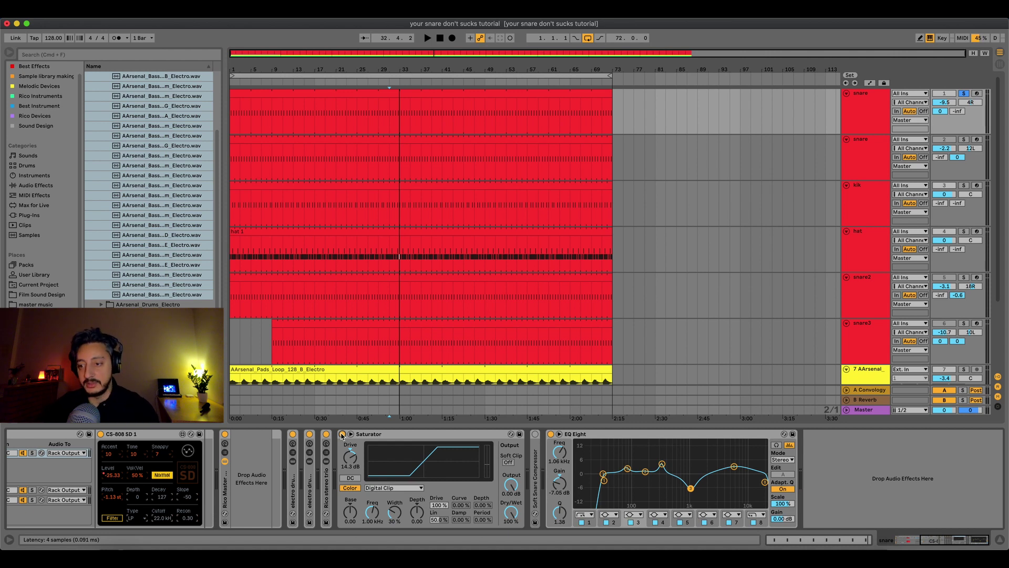
Step: Play from bar 23 and set Saturator colour to 3.81 kHz, 94% width, base 6.29
left_click(347, 116)
key("space")
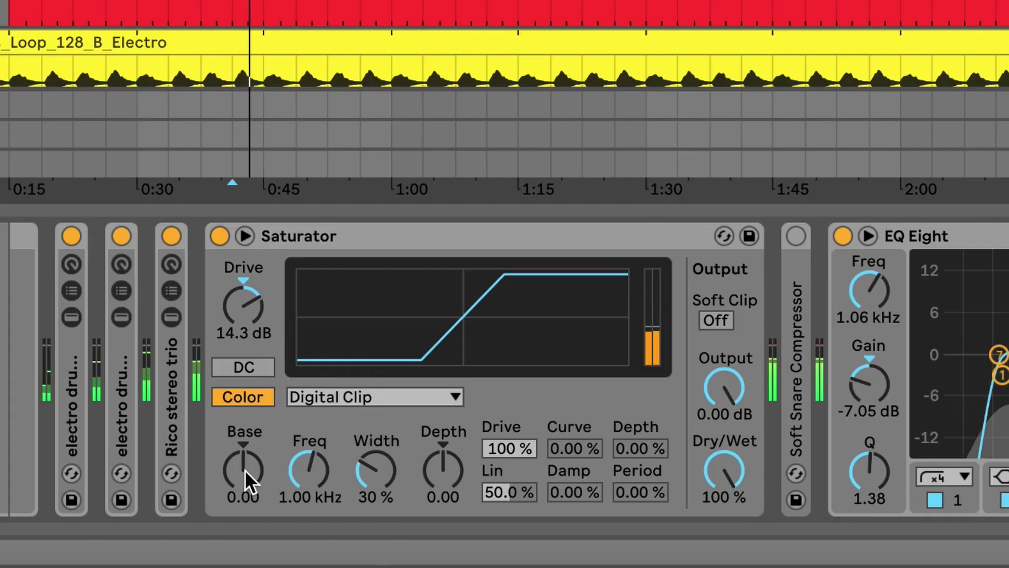
left_click_drag(316, 475, 375, 452)
mouse_move(443, 469)
left_mouse_down()
mouse_move(443, 457)
mouse_move(450, 488)
mouse_move(452, 475)
left_mouse_up()
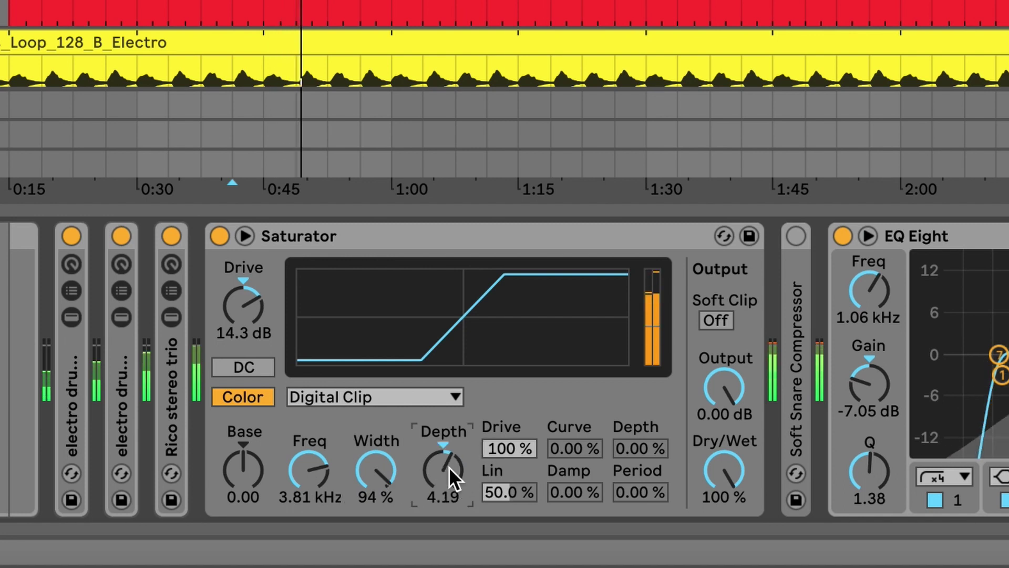
mouse_move(239, 494)
left_mouse_down()
mouse_move(239, 507)
mouse_move(239, 488)
left_mouse_up()
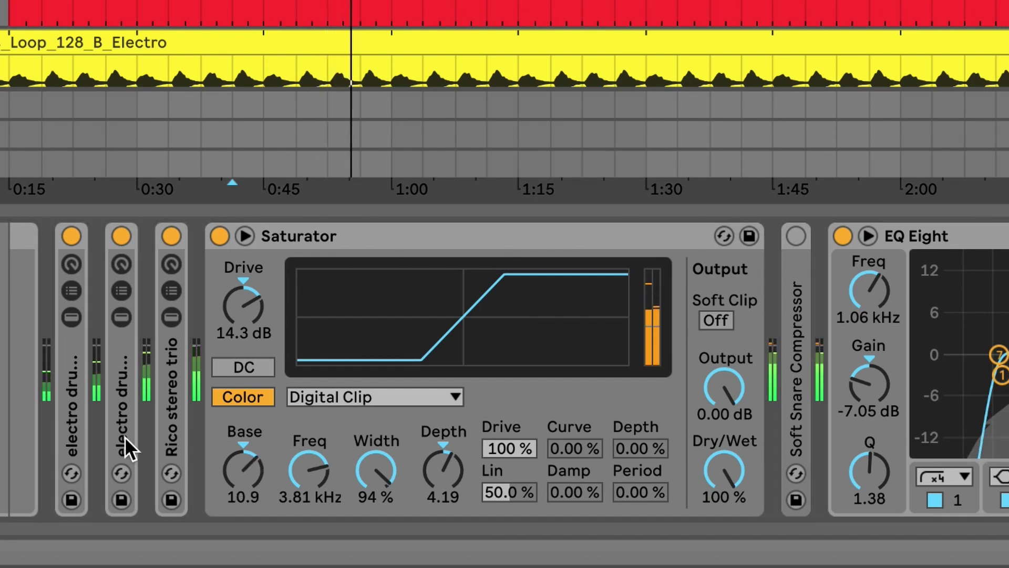
mouse_move(241, 478)
left_mouse_down()
mouse_move(245, 444)
mouse_move(245, 467)
left_mouse_up()
Step: Try DC filtering and a lower waveshape drive, then revert both to their previous settings
left_click(257, 369)
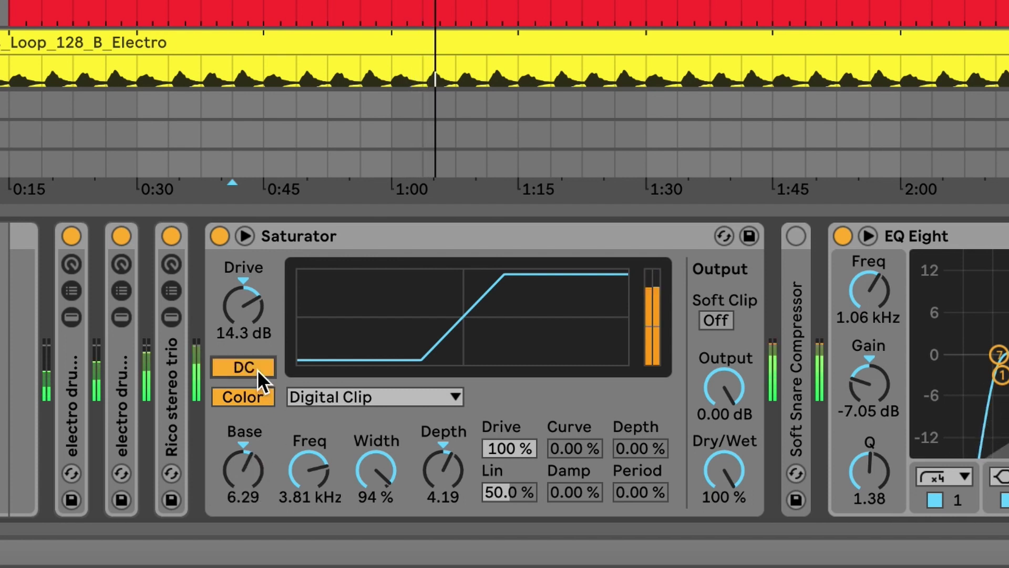
left_click(257, 369)
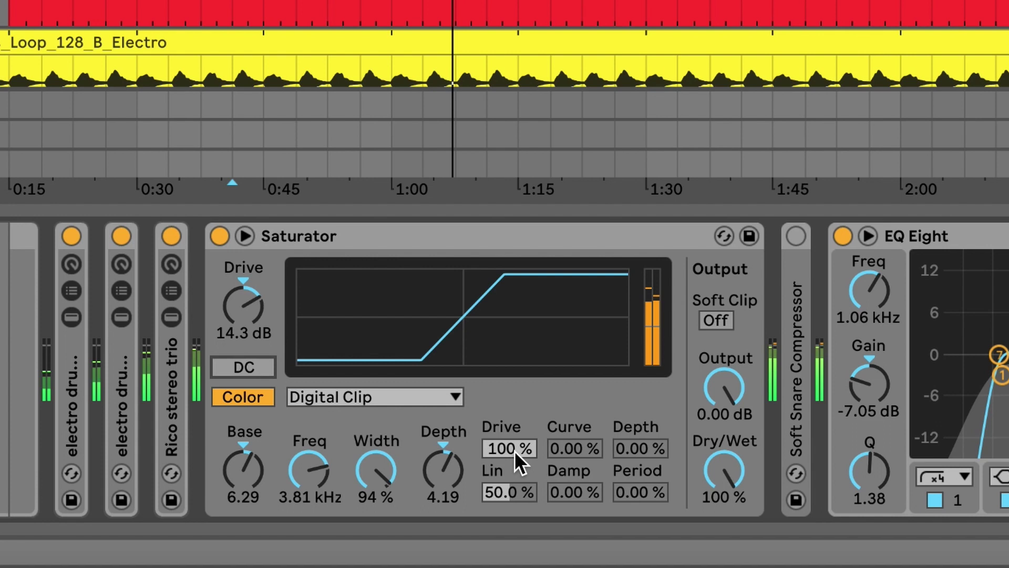
mouse_move(513, 447)
left_mouse_down()
mouse_move(513, 458)
mouse_move(513, 448)
left_mouse_up()
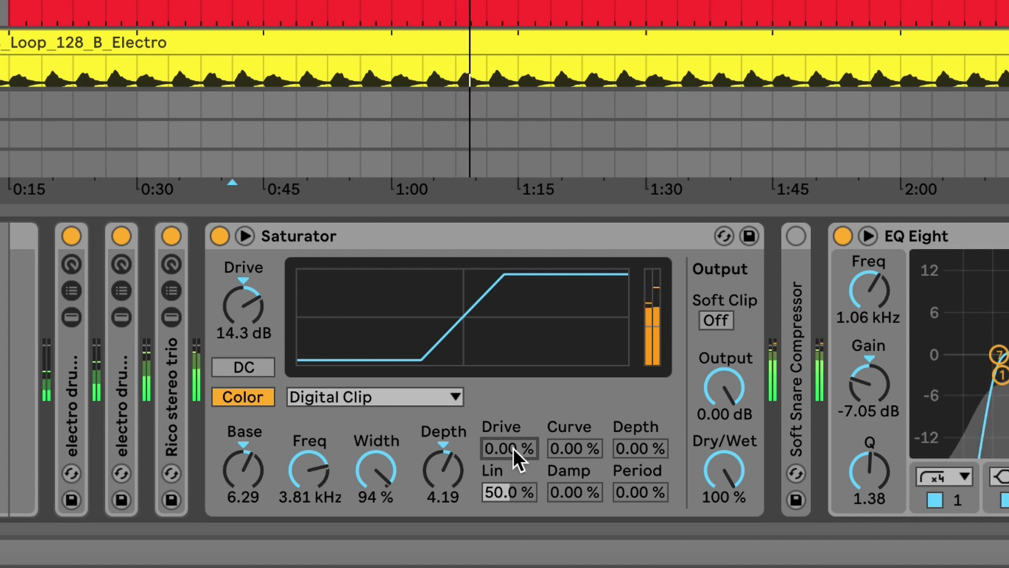
key("ctrl+z")
Step: Audition the Hard Curve, Sinoid Fold and Analog Clip waveshapes on the Saturator
left_click(409, 401)
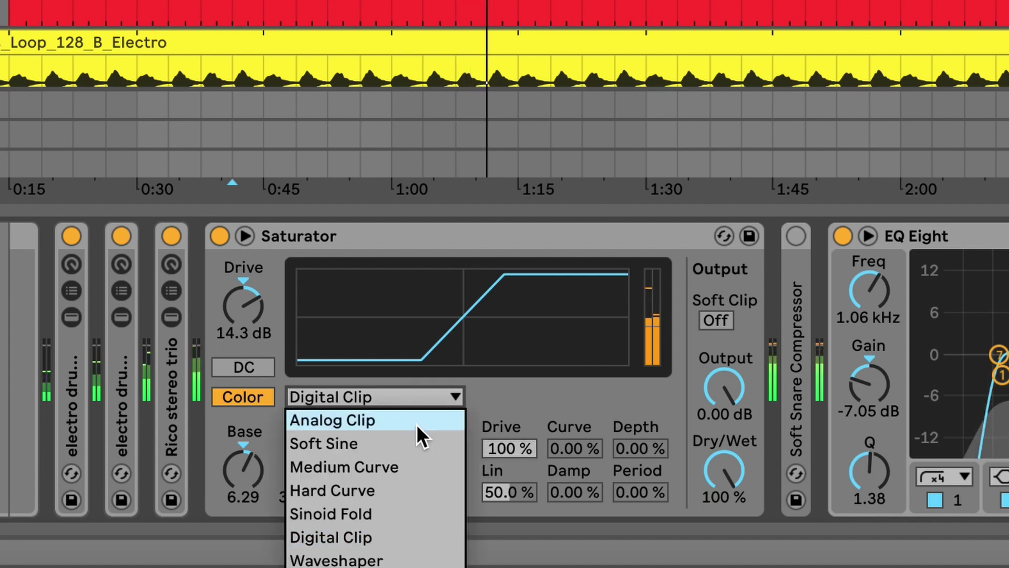
left_click(421, 487)
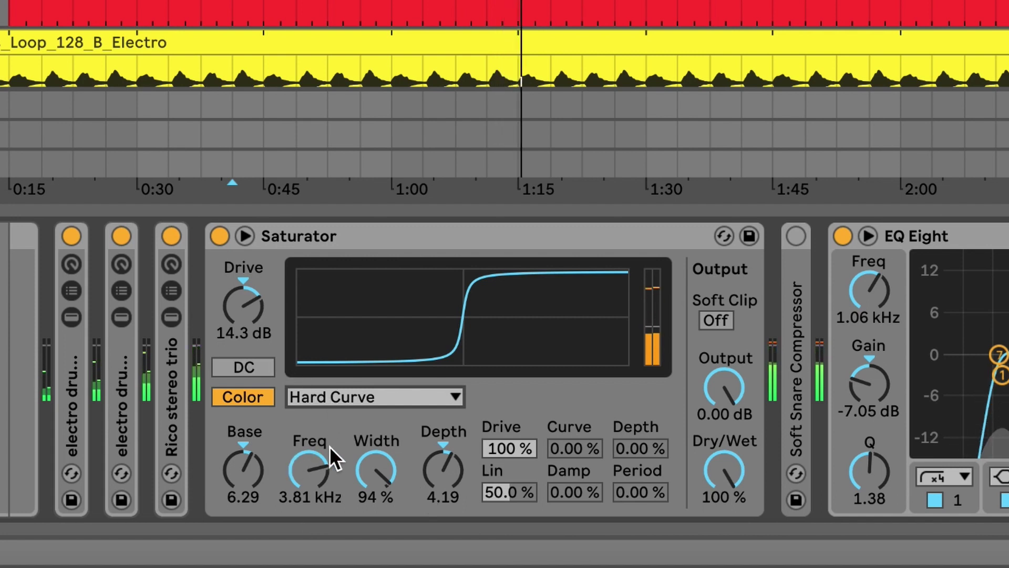
left_click(342, 390)
left_click(353, 514)
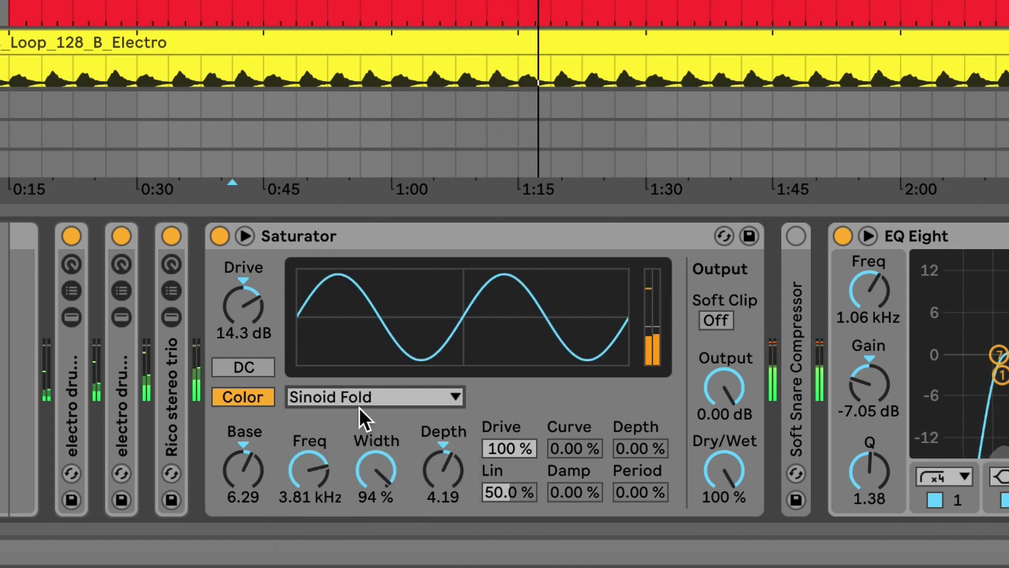
scroll(359, 409, "down", 2)
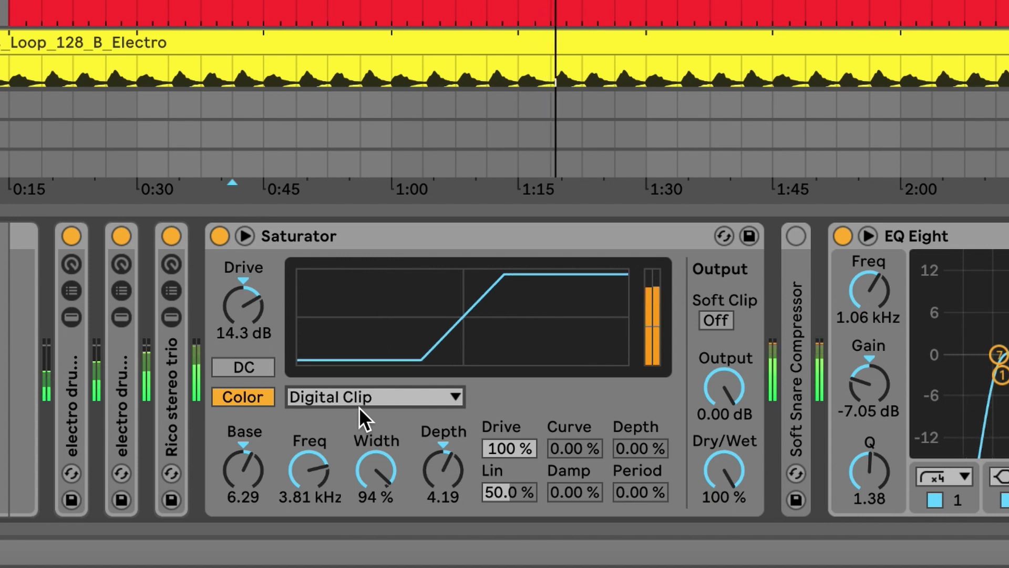
scroll(358, 407, "up", 1)
left_click(358, 399)
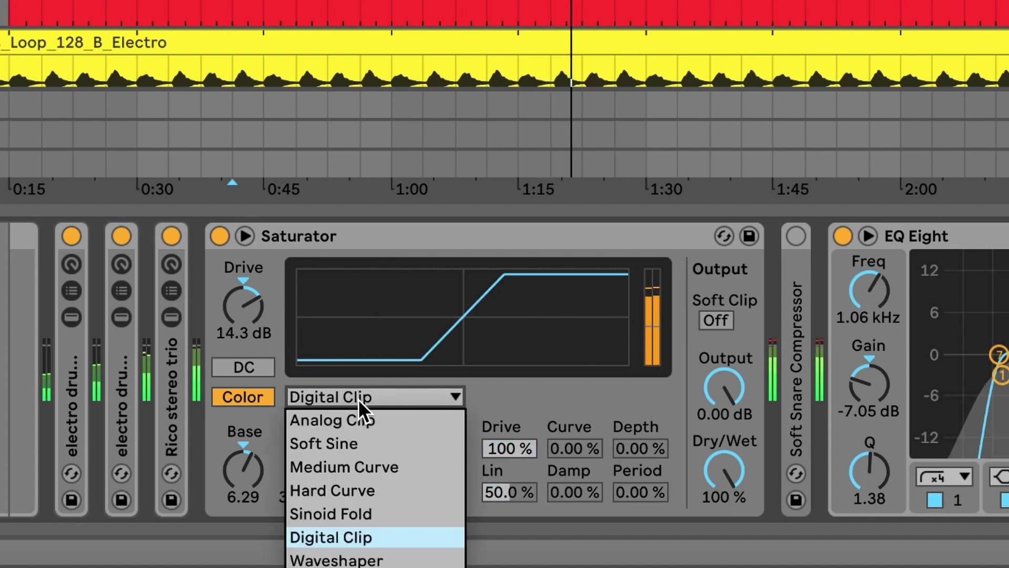
left_click(358, 413)
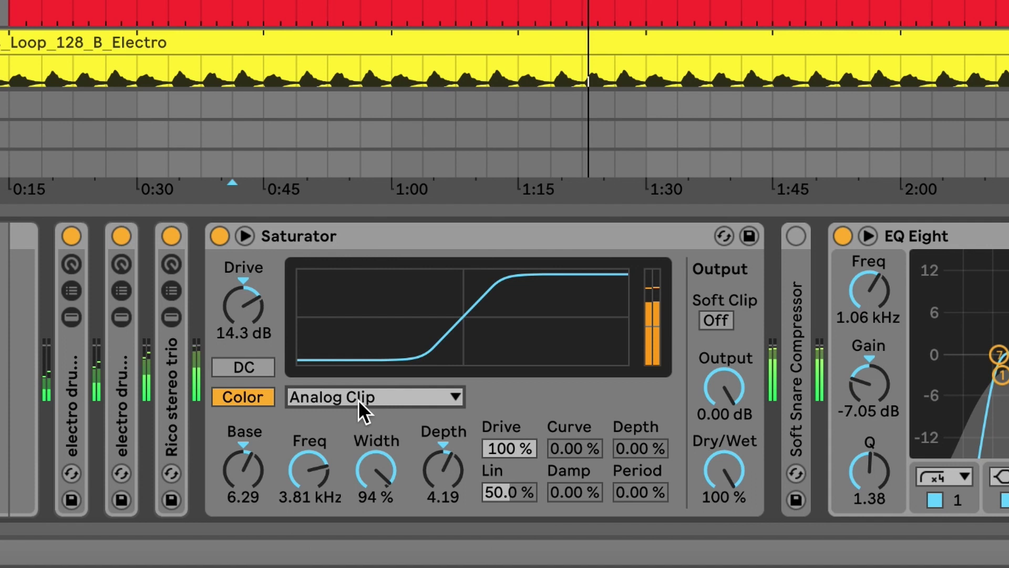
Step: Settle the waveshape on Medium Curve and nudge the colour base to 7.43
scroll(357, 400, "down", 1)
scroll(358, 400, "down", 1)
scroll(357, 400, "up", 1)
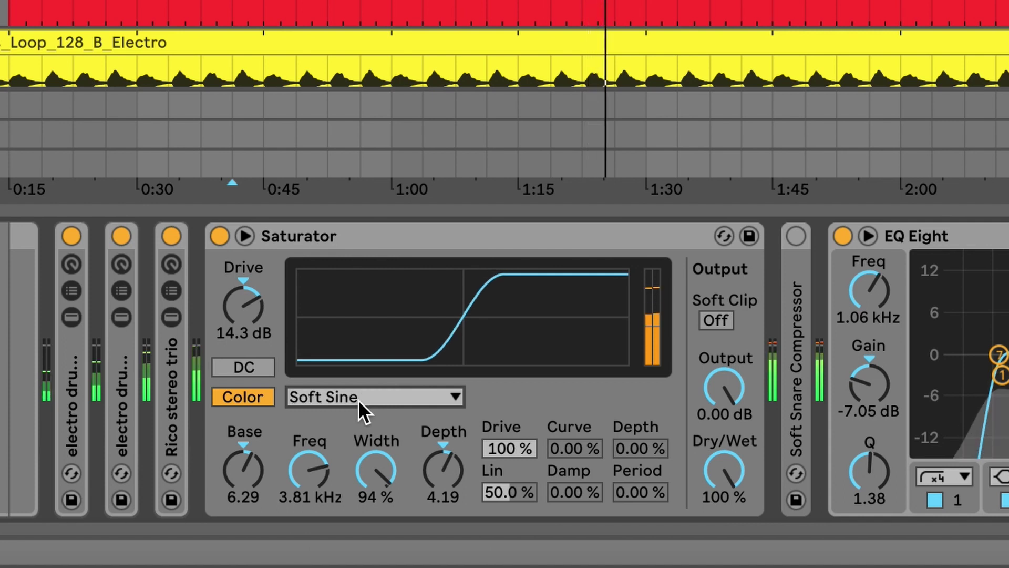
scroll(355, 402, "up", 1)
scroll(351, 405, "down", 3)
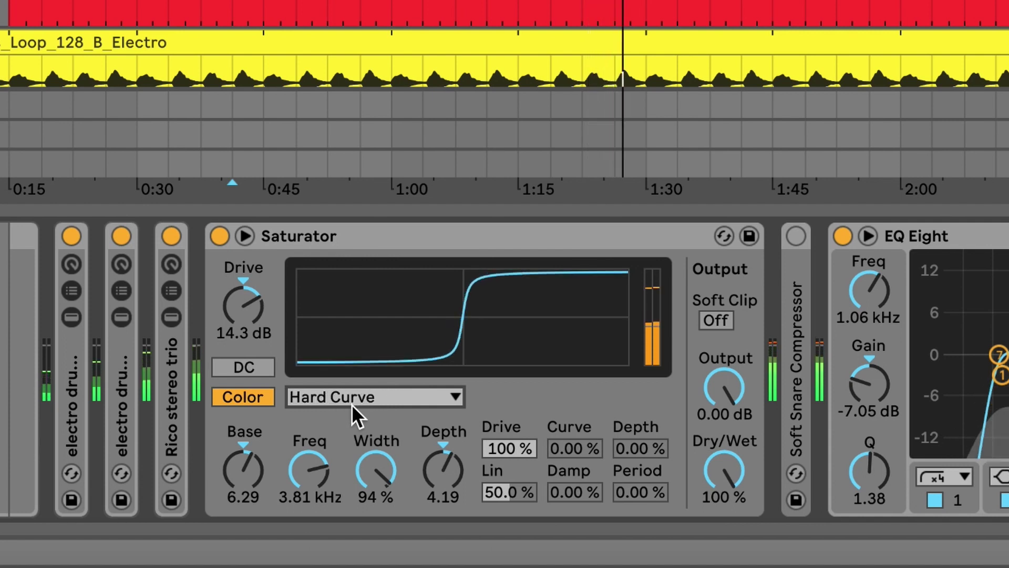
scroll(351, 404, "up", 1)
mouse_move(256, 458)
left_mouse_down()
mouse_move(257, 439)
mouse_move(254, 458)
left_mouse_up()
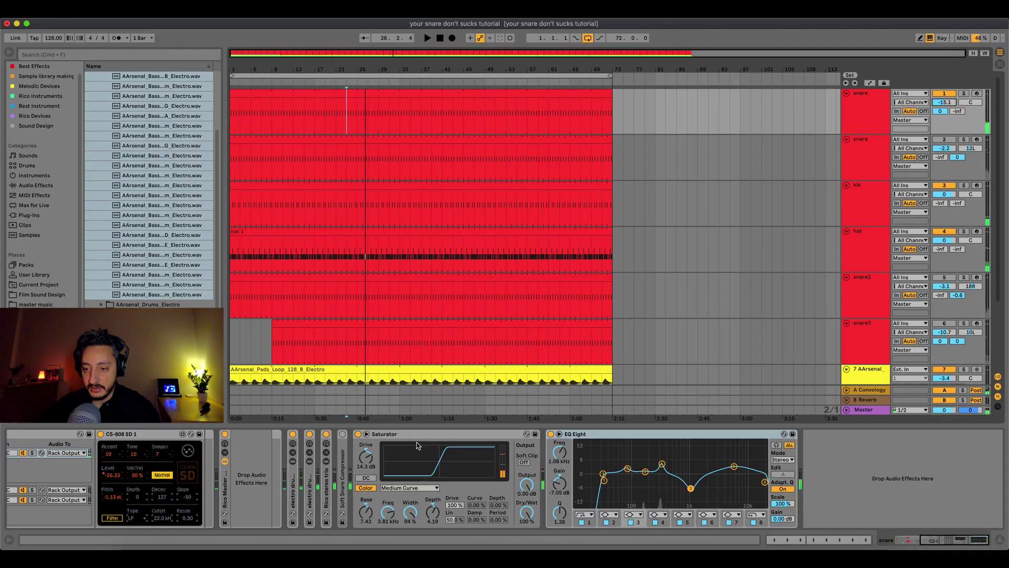
left_click(586, 435)
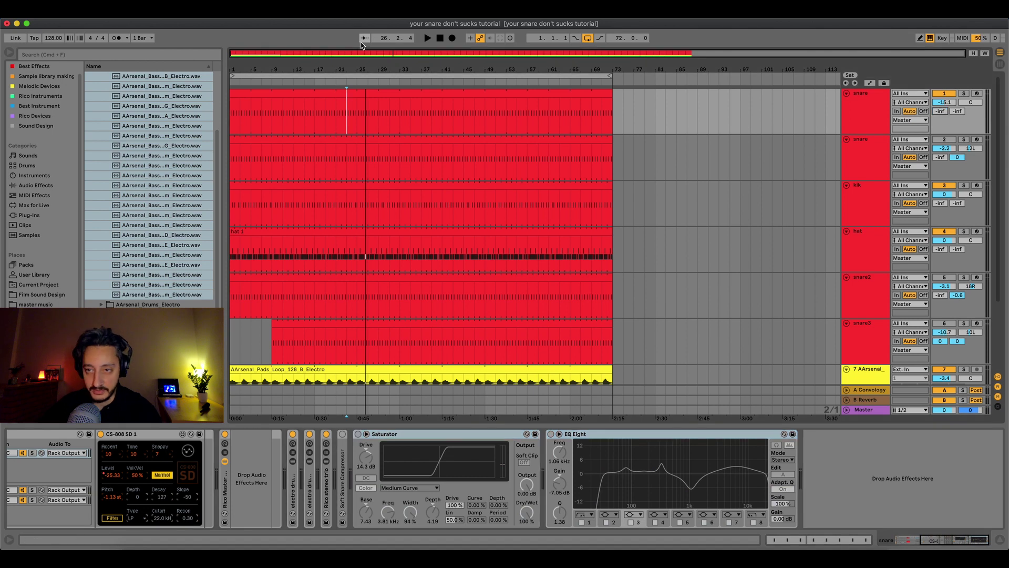
key("space")
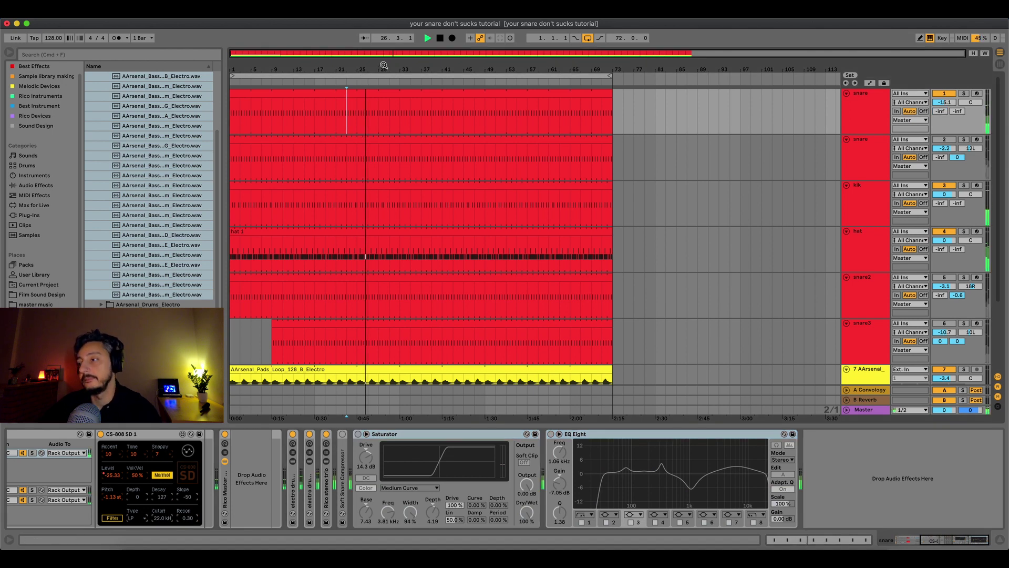
left_click_drag(941, 103, 941, 84)
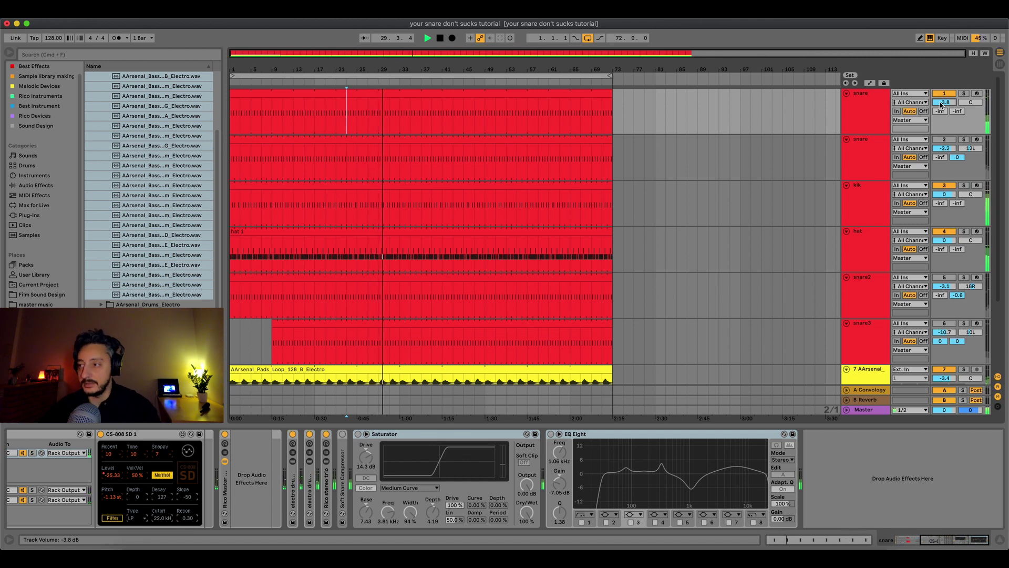
mouse_move(940, 103)
left_mouse_down()
mouse_move(941, 124)
mouse_move(940, 102)
left_mouse_up()
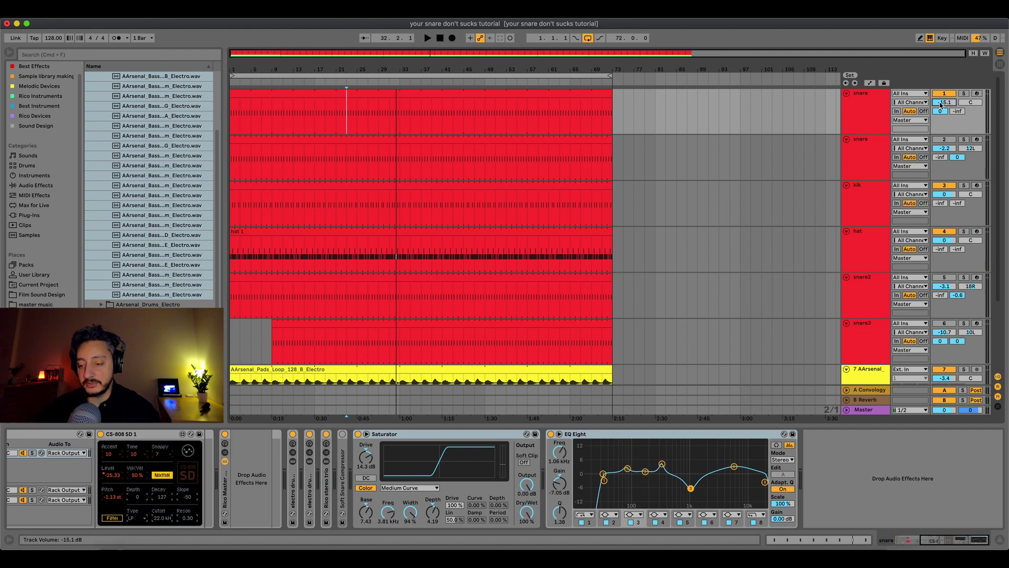
left_click(783, 99)
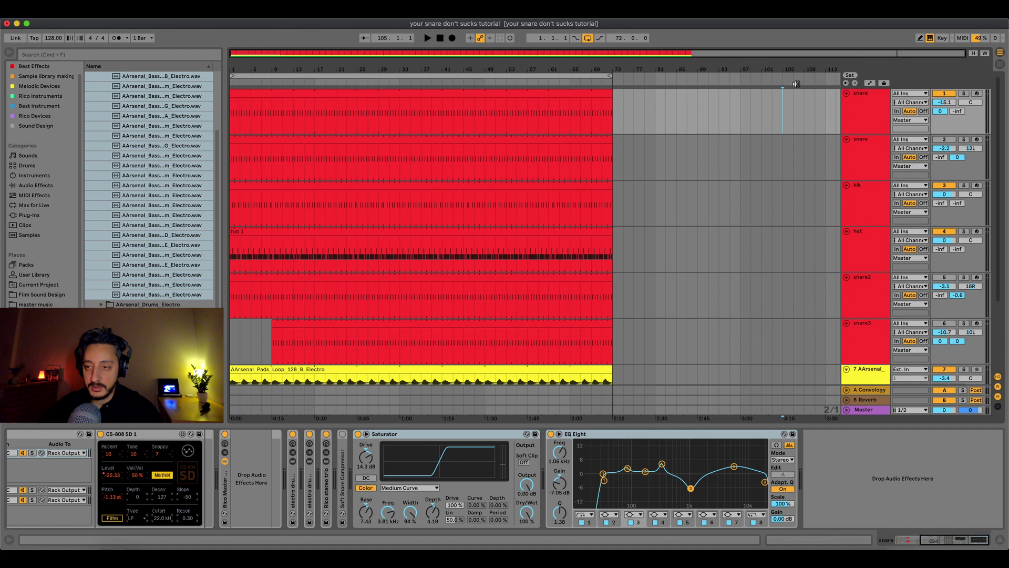
left_click(389, 111)
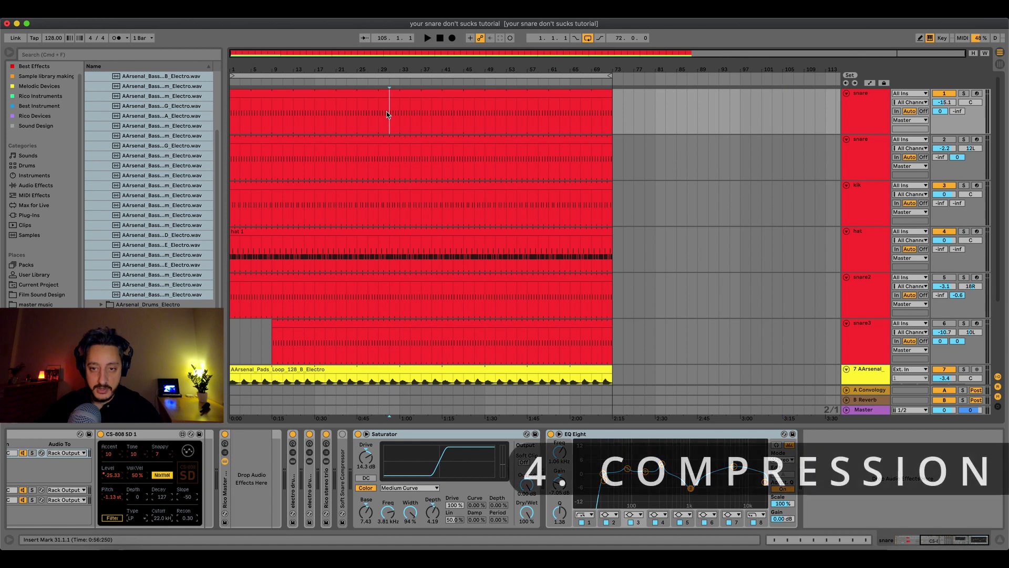
Step: Add a Compressor (Mix Gel) after EQ Eight on the snare and list its presets for hot-swapping
left_click(31, 186)
left_click(119, 155)
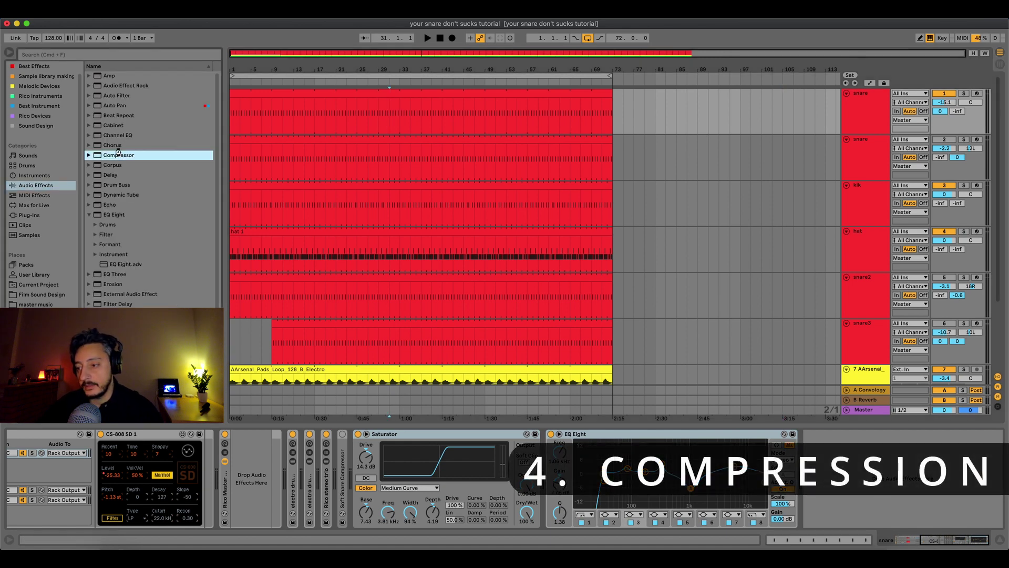
double_click(119, 155)
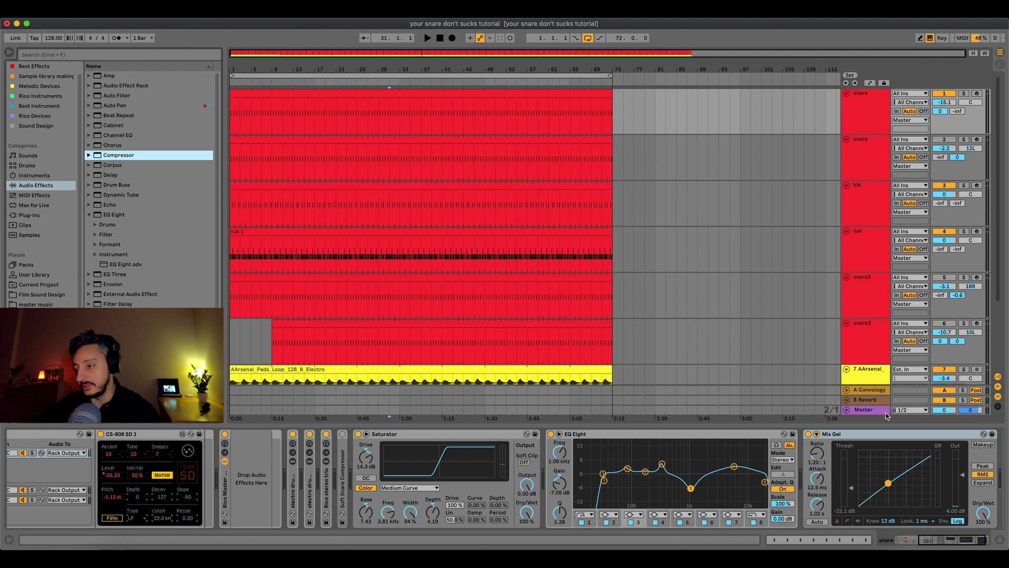
left_click(982, 435)
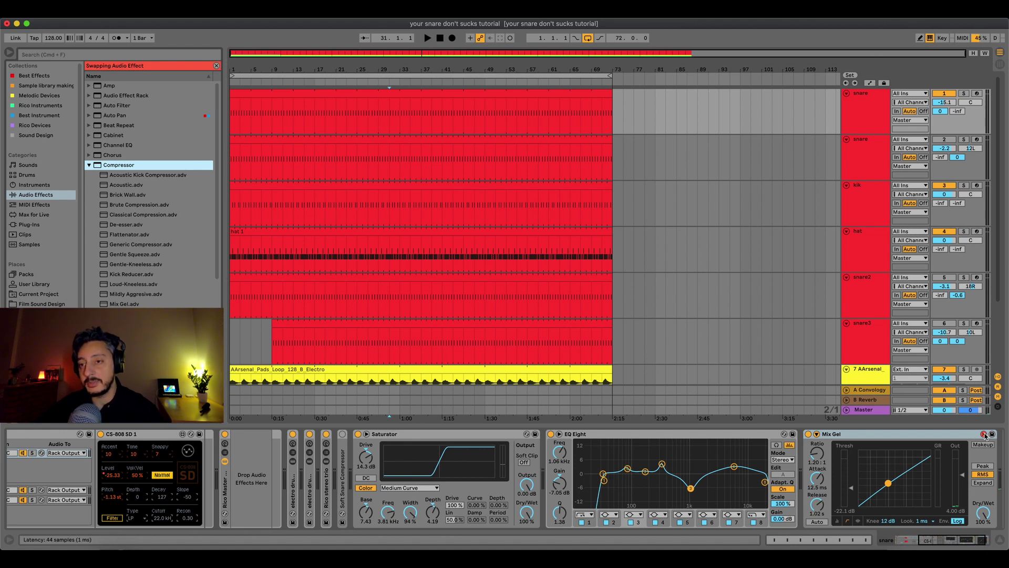
Step: Play from bar 15 and audition Acoustic Kick, Brick Wall, Brute, Classical, Flattenator and Generic compressor presets
left_click(307, 90)
key("space")
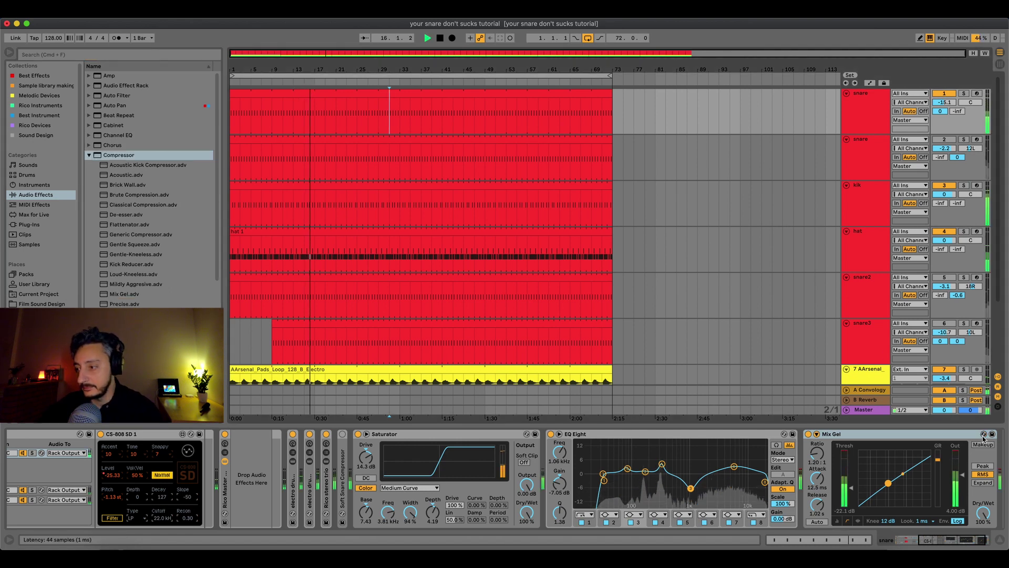
left_click(140, 175)
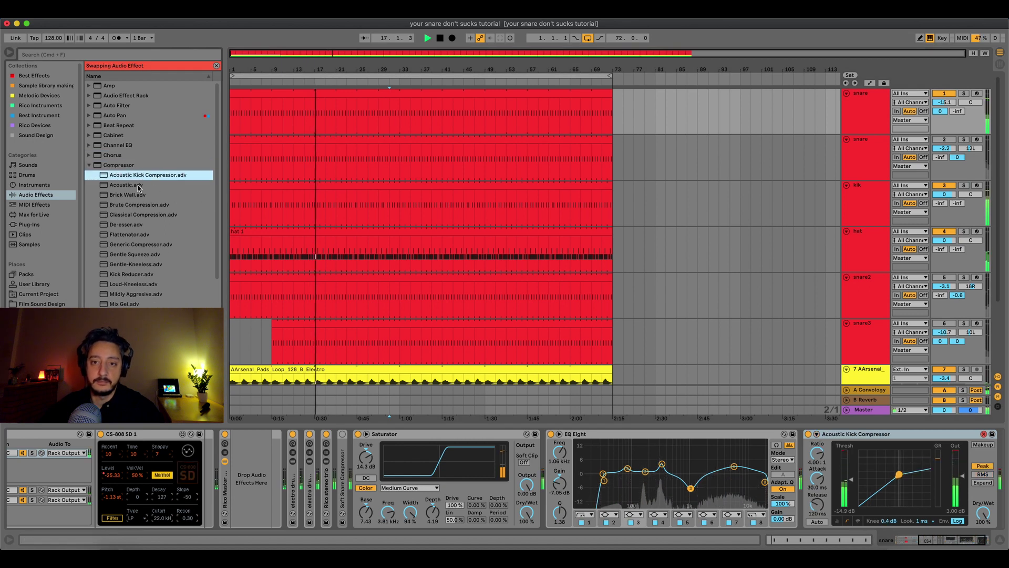
left_click(134, 195)
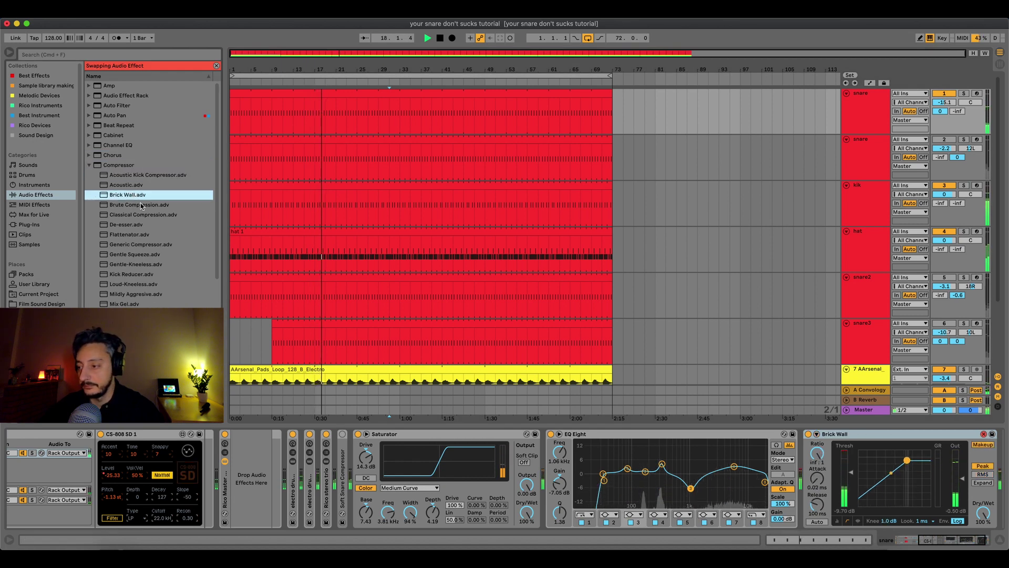
left_click(141, 205)
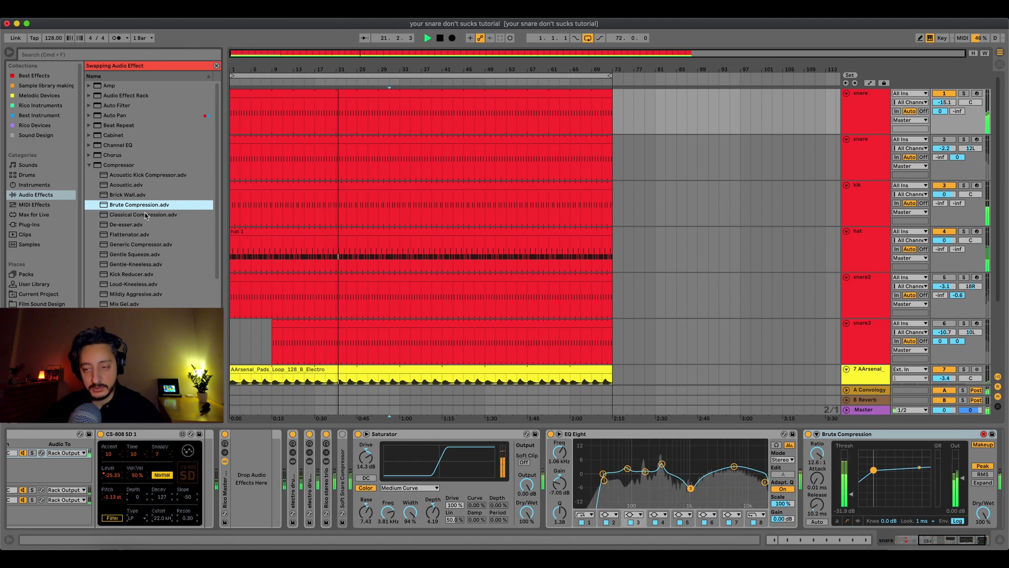
left_click(146, 214)
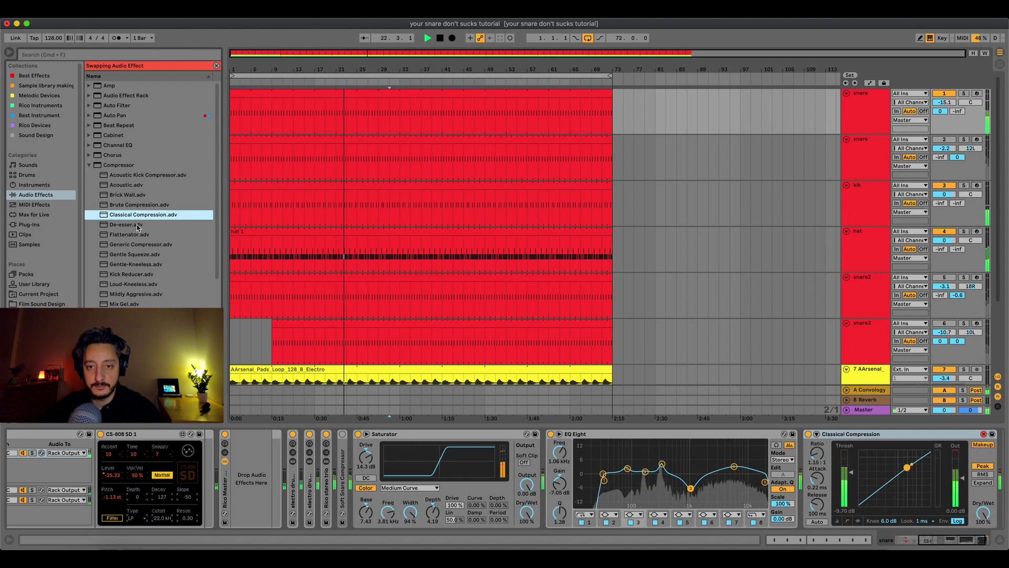
left_click(143, 235)
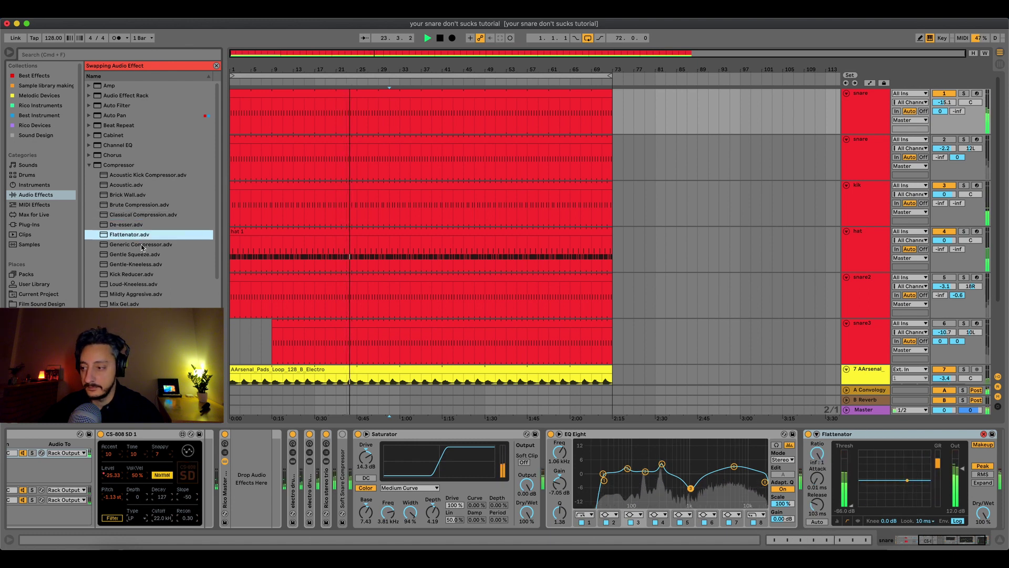
left_click(141, 244)
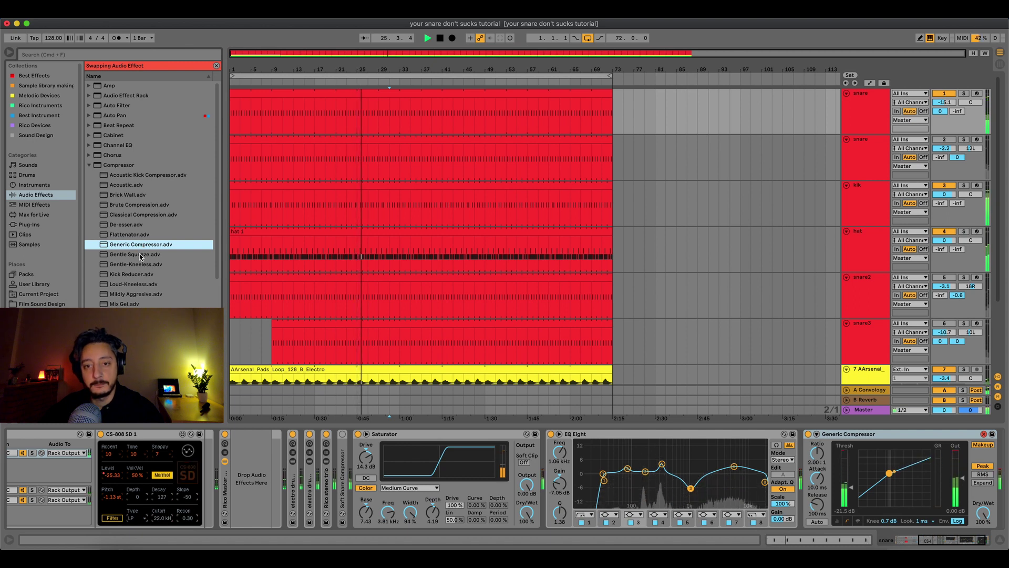
Step: Try Gentle Squeeze, Gentle-Kneeless, Kick Reducer, Loud-Kneeless and Mildly Aggressive, then settle on Classical Compression
left_click(141, 256)
left_click(143, 264)
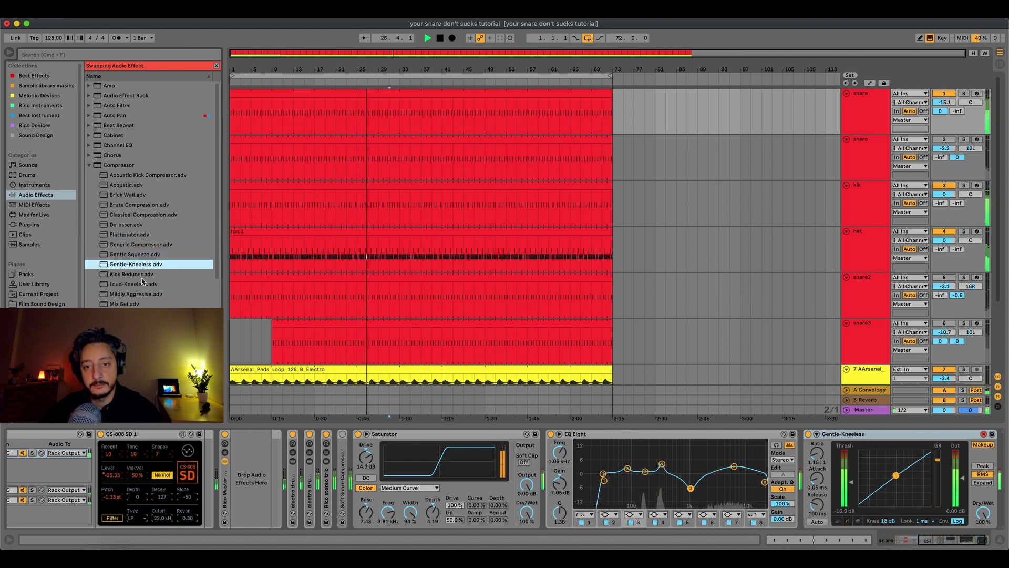
left_click(144, 274)
left_click(146, 284)
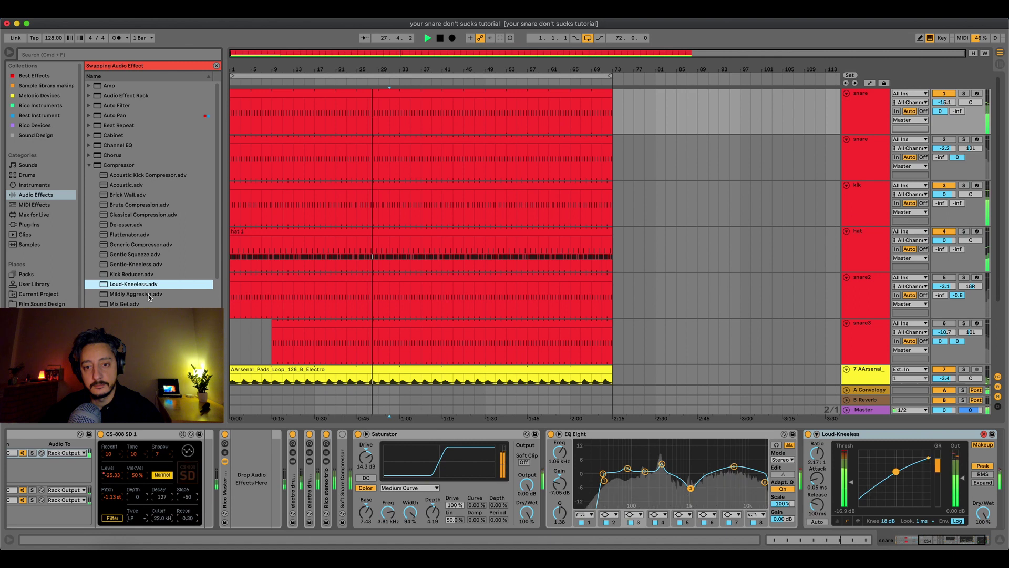
left_click(146, 294)
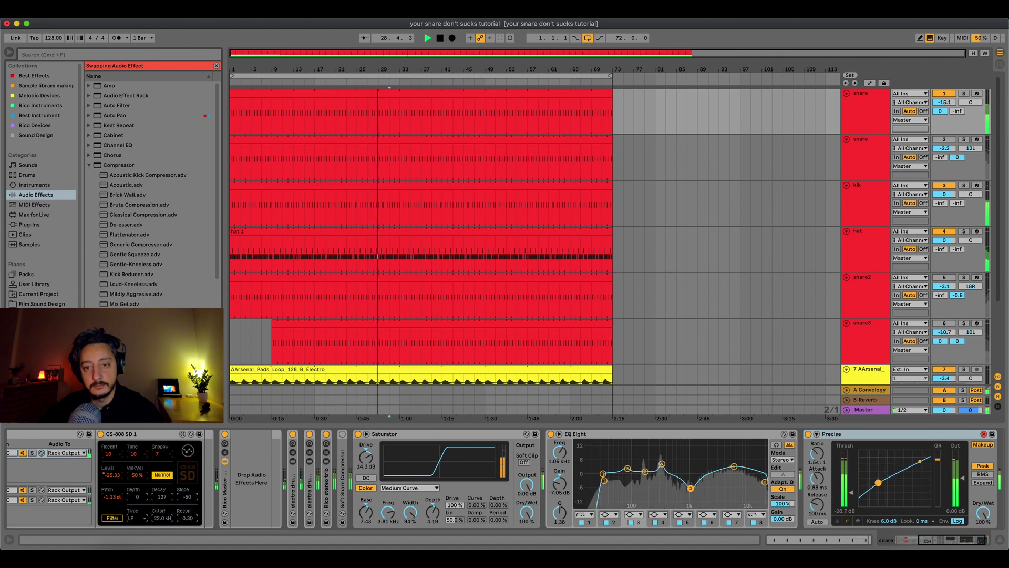
key("super+z")
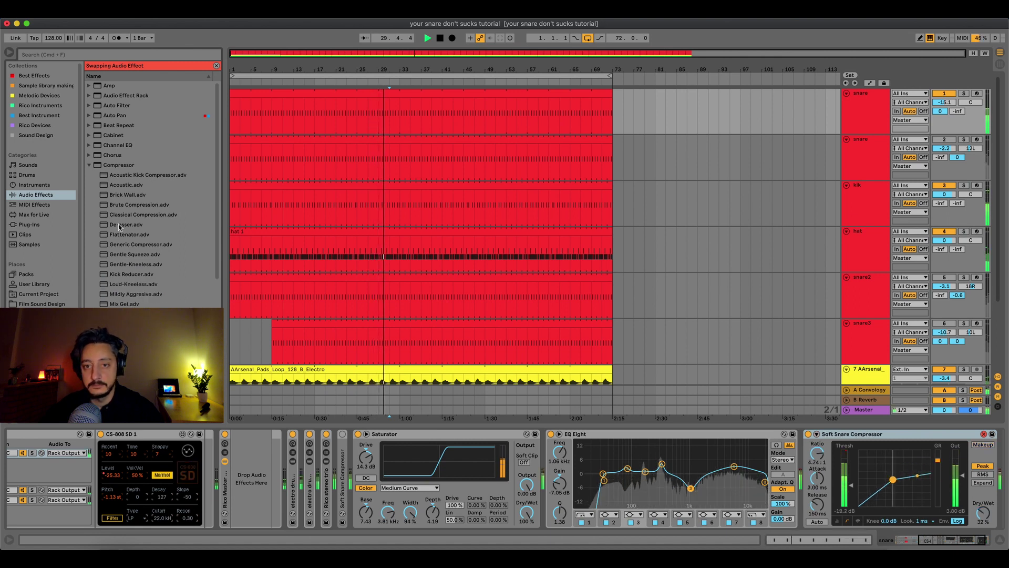
left_click(127, 205)
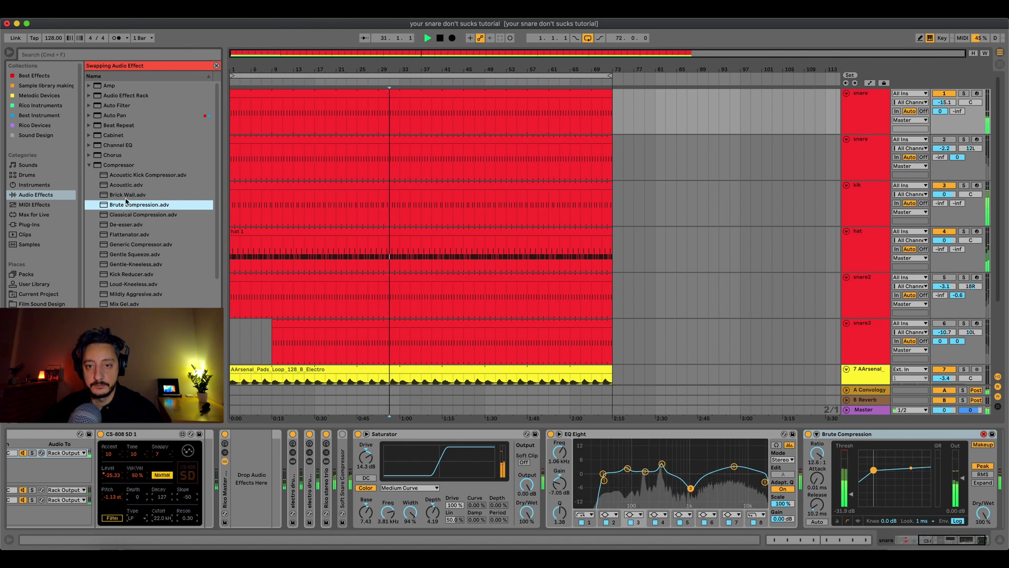
left_click(130, 214)
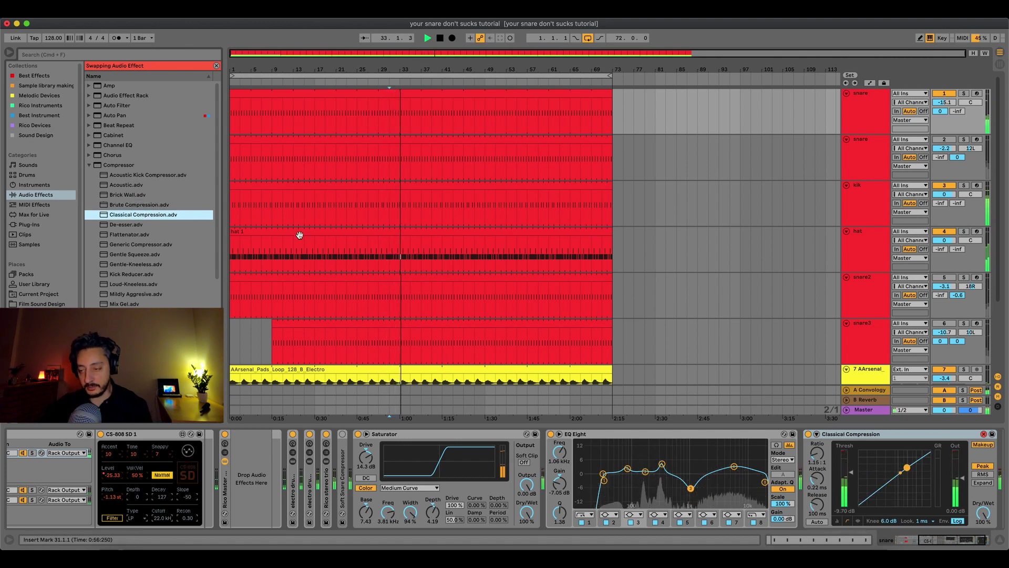
Step: Stop playback, exit compressor hot-swap keeping Classical Compression, then replay from bar 25 and stop
key("space")
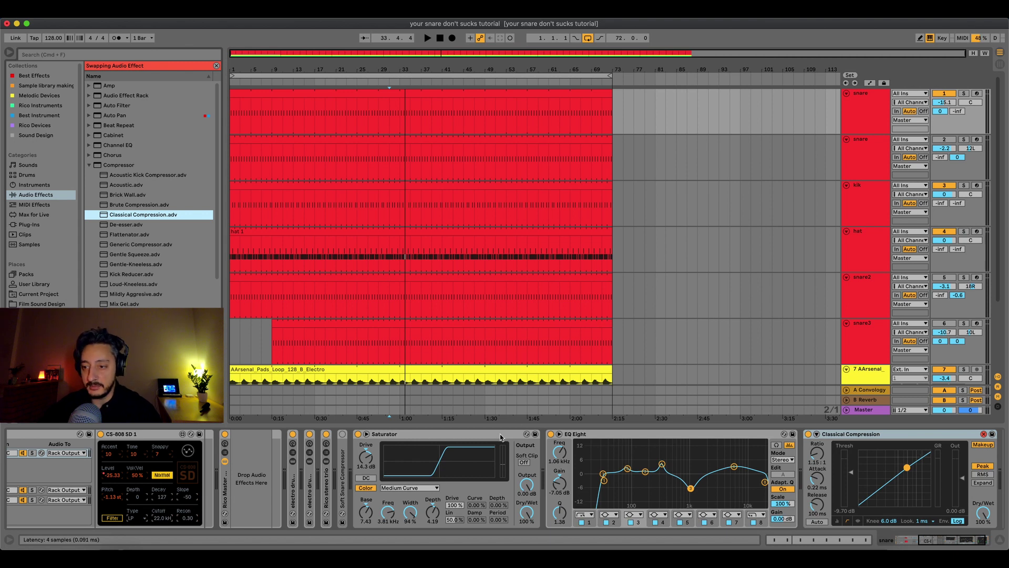
left_click(533, 434)
left_click(616, 439)
left_click(841, 434)
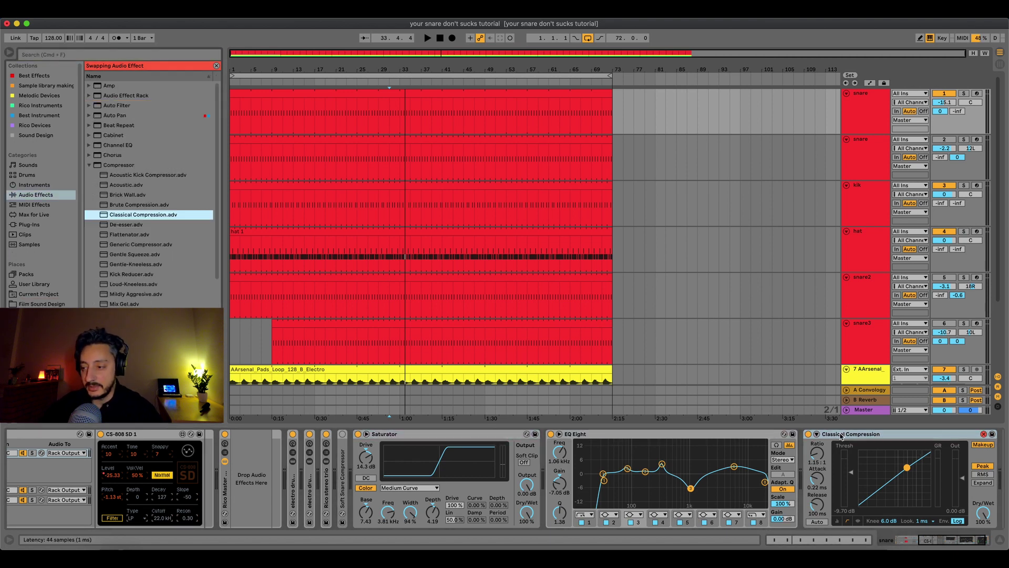
left_click(984, 435)
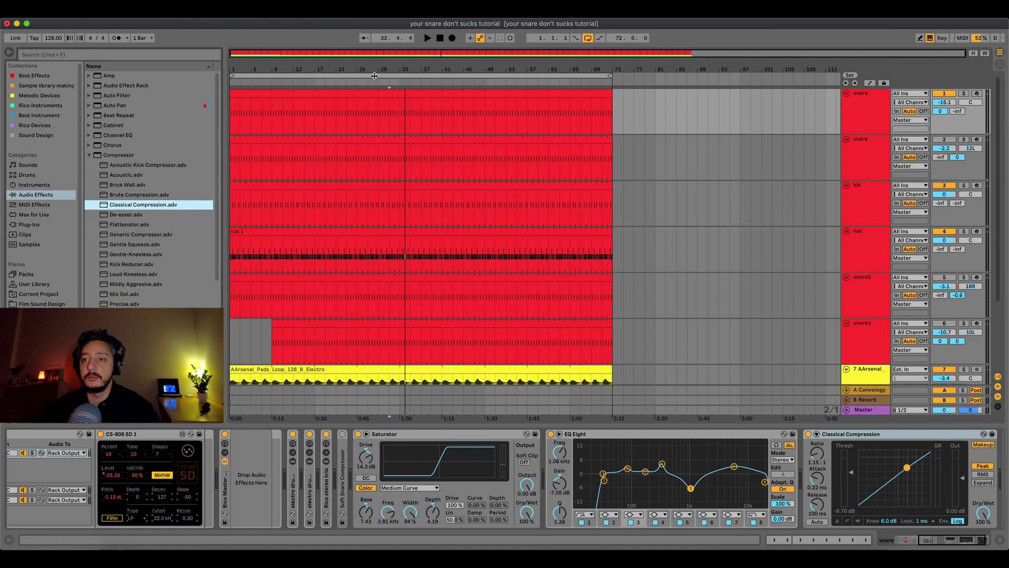
left_click(365, 82)
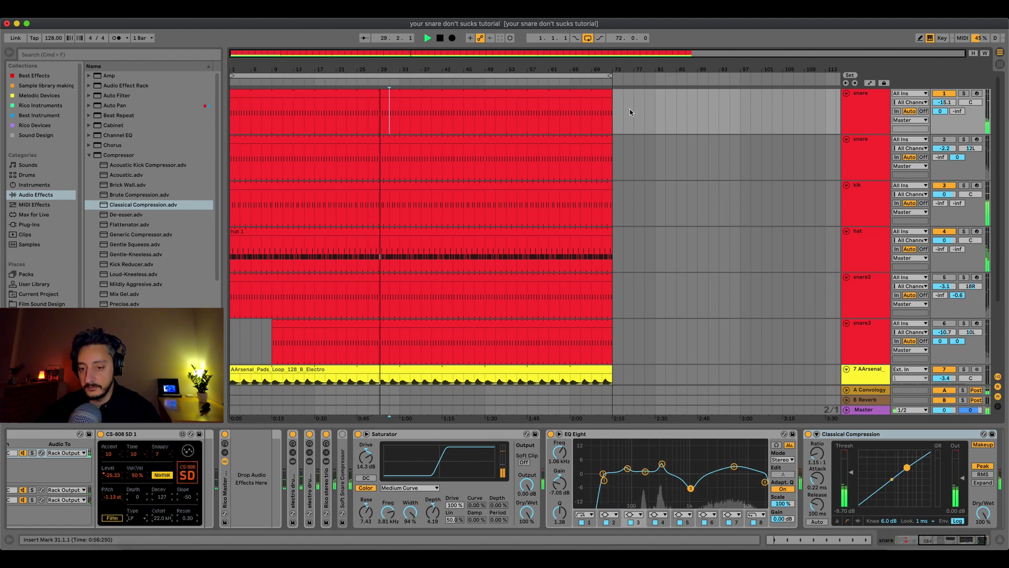
key("space")
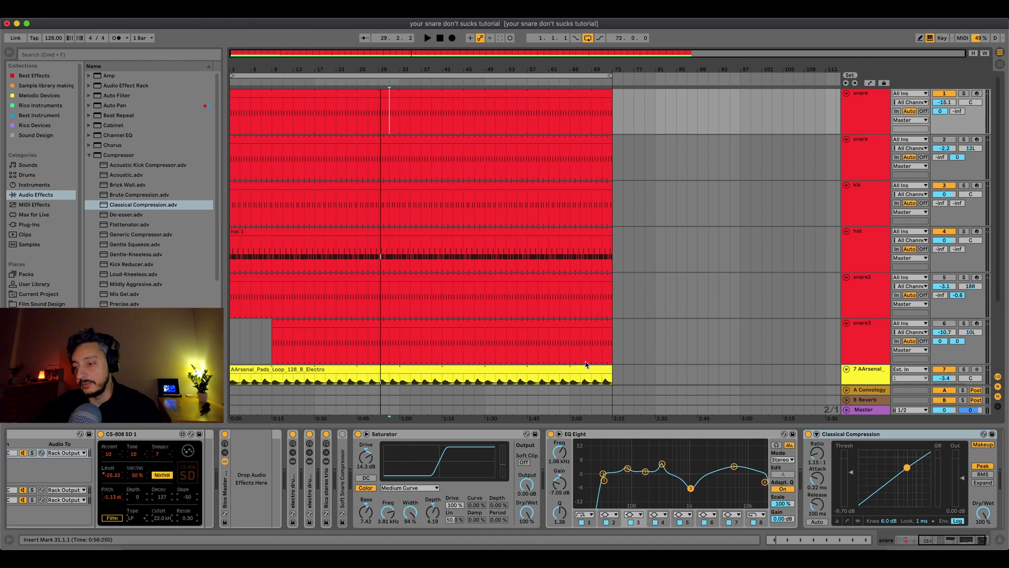
Step: Scroll the device view left to reveal the CS-808 Kit 00 rack and CS-808 SD 1
scroll(918, 525, "left", 10)
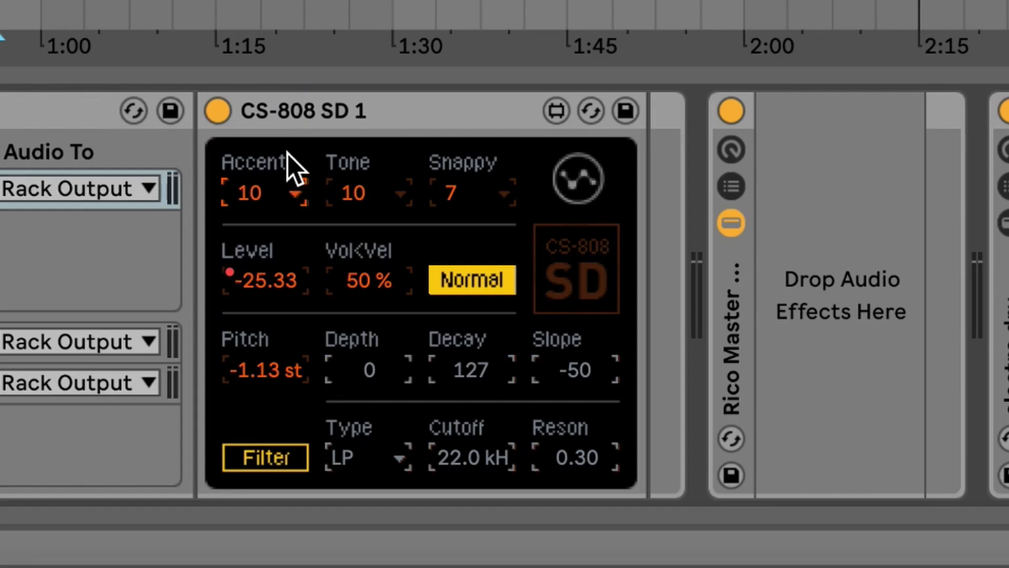
Step: On CS-808 SD 1, set Accent to 5, Tone to 6 and Snappy to 10
left_click(461, 436)
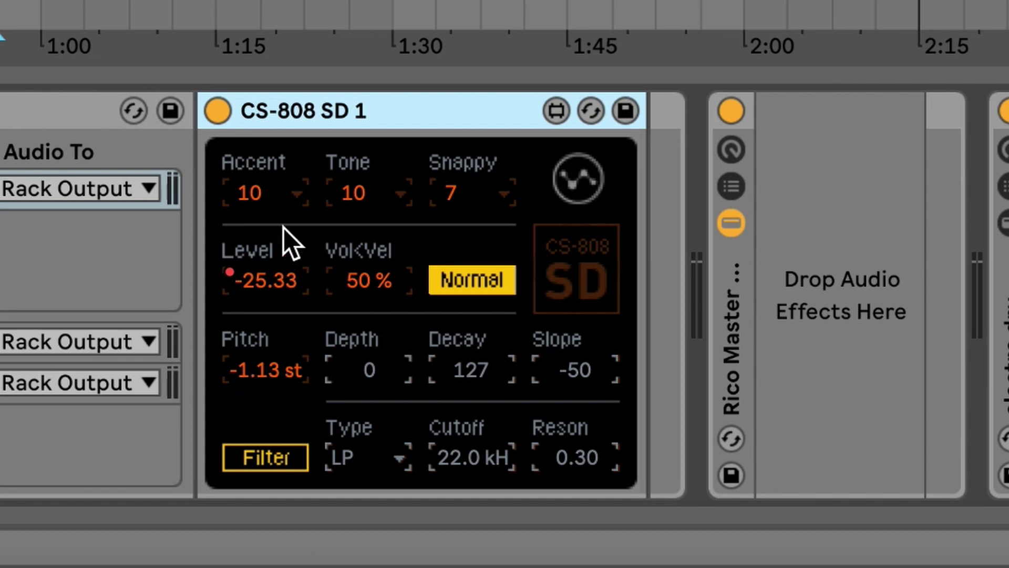
left_click(281, 190)
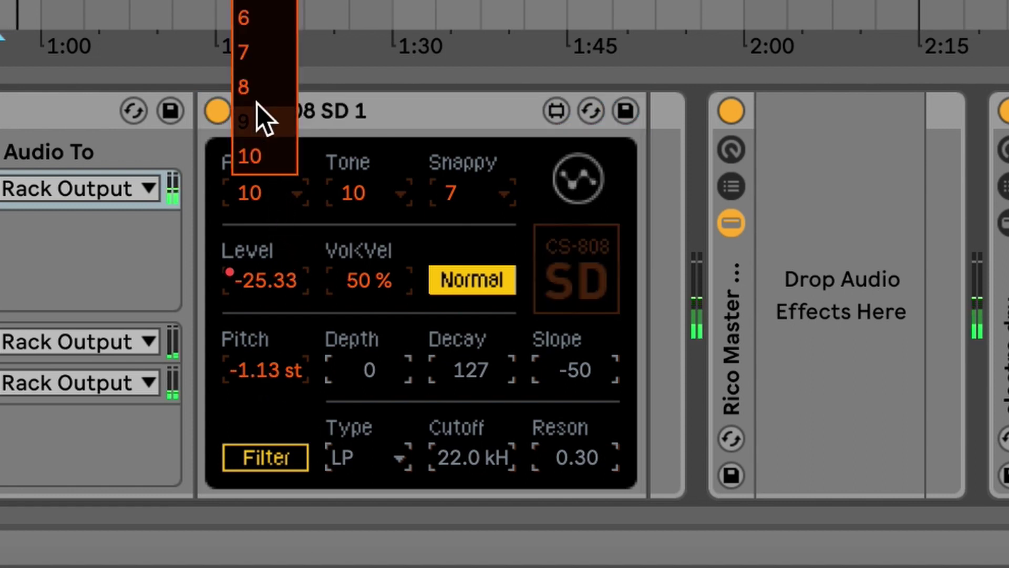
left_click(260, 8)
left_click(353, 199)
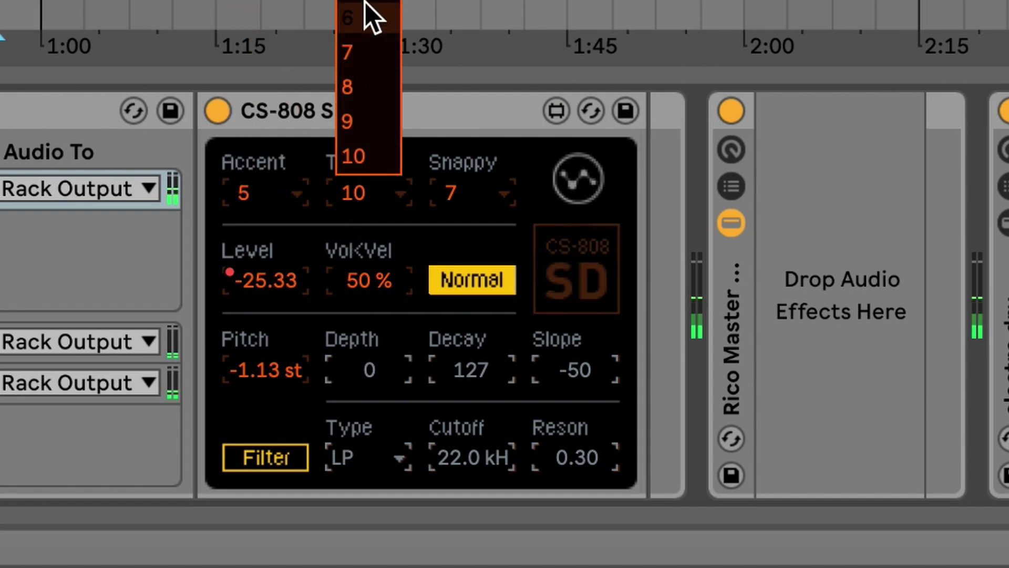
left_click(367, 9)
left_click(444, 194)
left_click(473, 1)
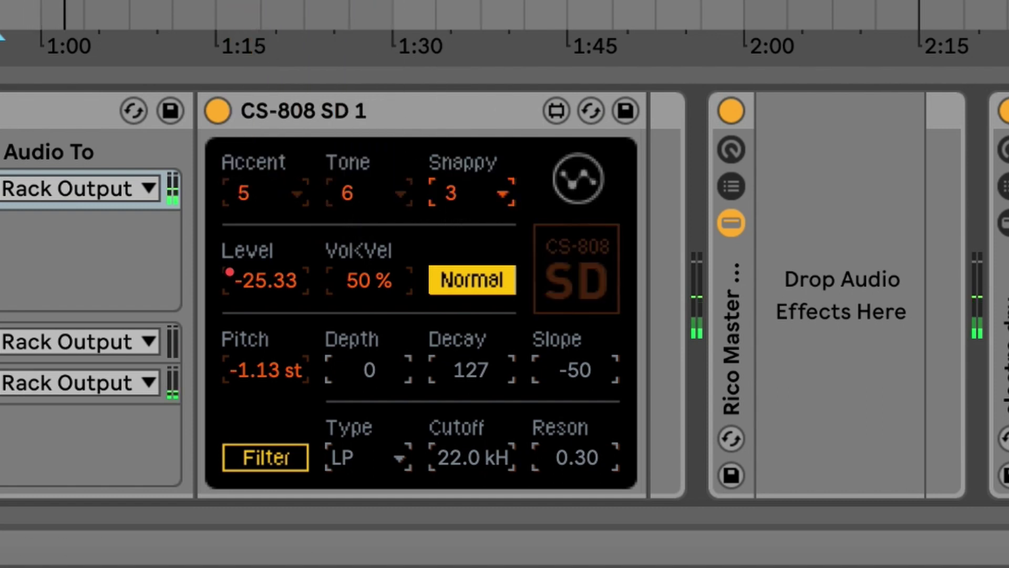
left_click(495, 195)
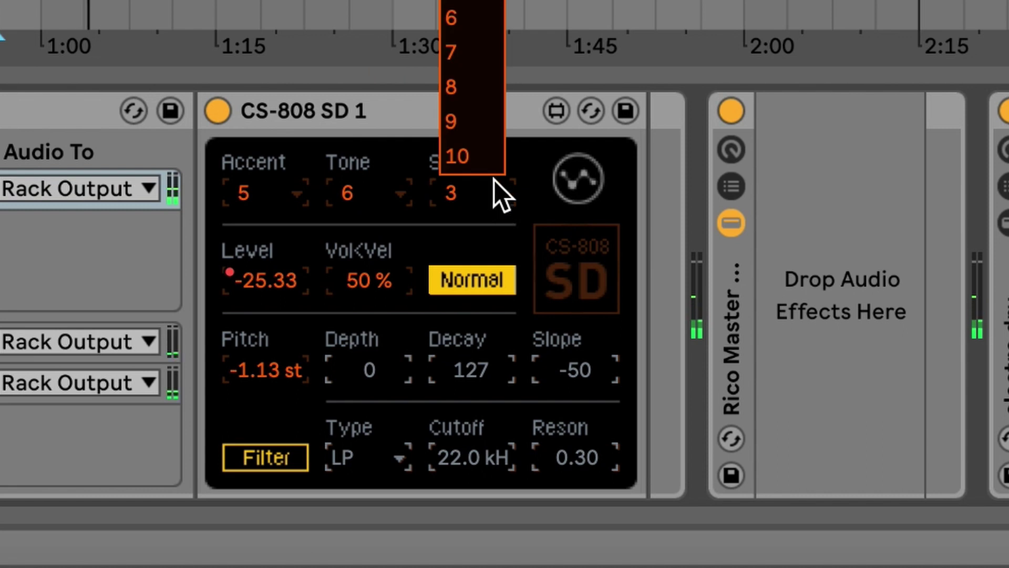
left_click(485, 156)
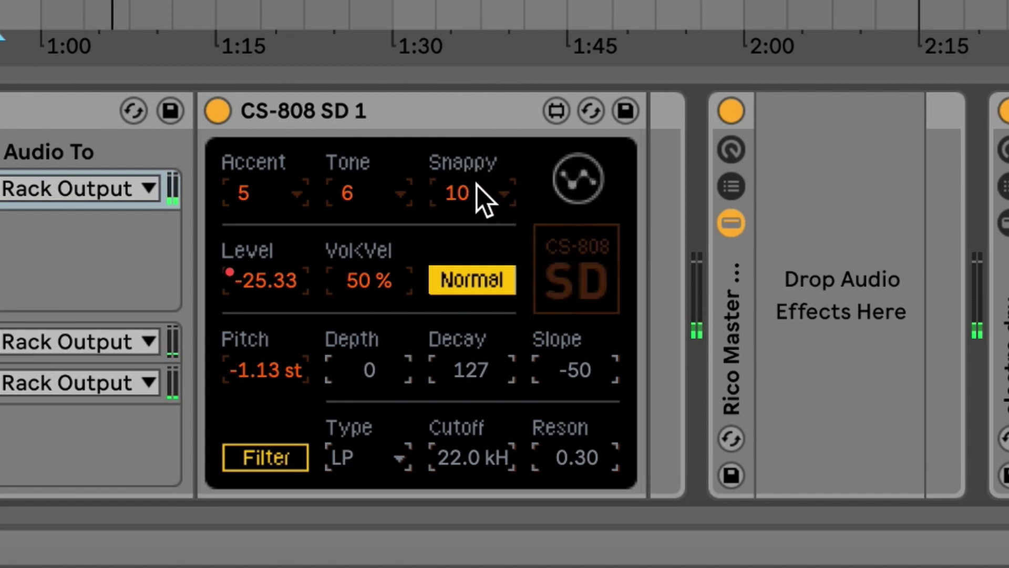
Step: Set snare Pitch to -1.70 st, clear Level automation at -12.00, and change Tone to 9
left_click_drag(266, 370, 266, 335)
right_click(259, 274)
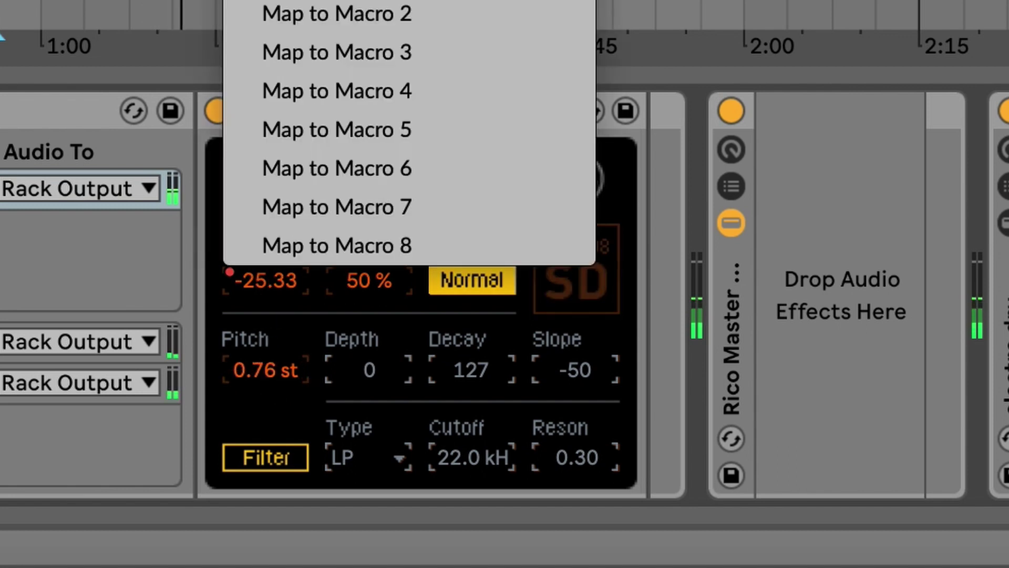
left_click(342, 207)
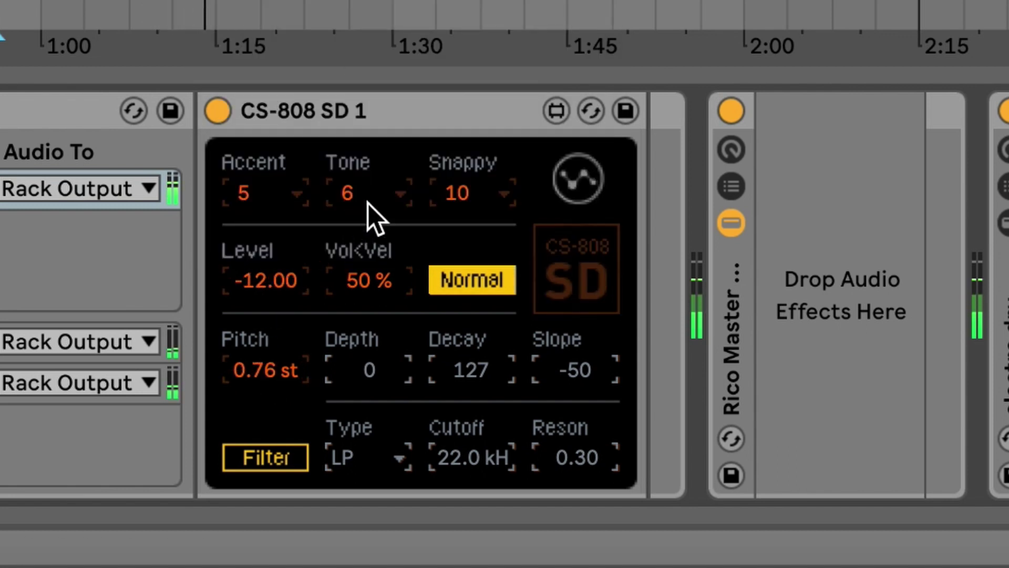
left_click_drag(285, 341, 285, 362)
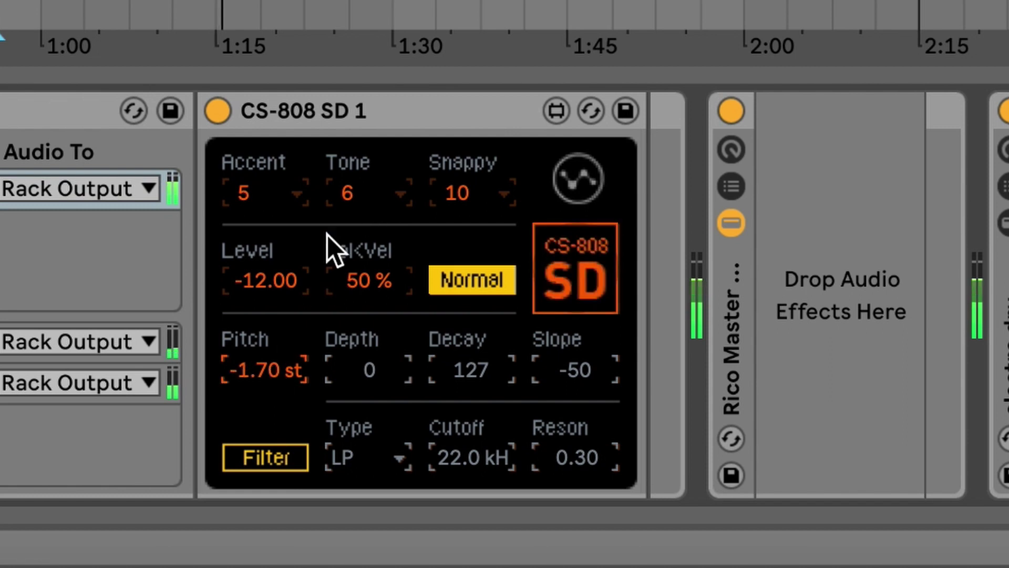
left_click(352, 200)
left_click(359, 120)
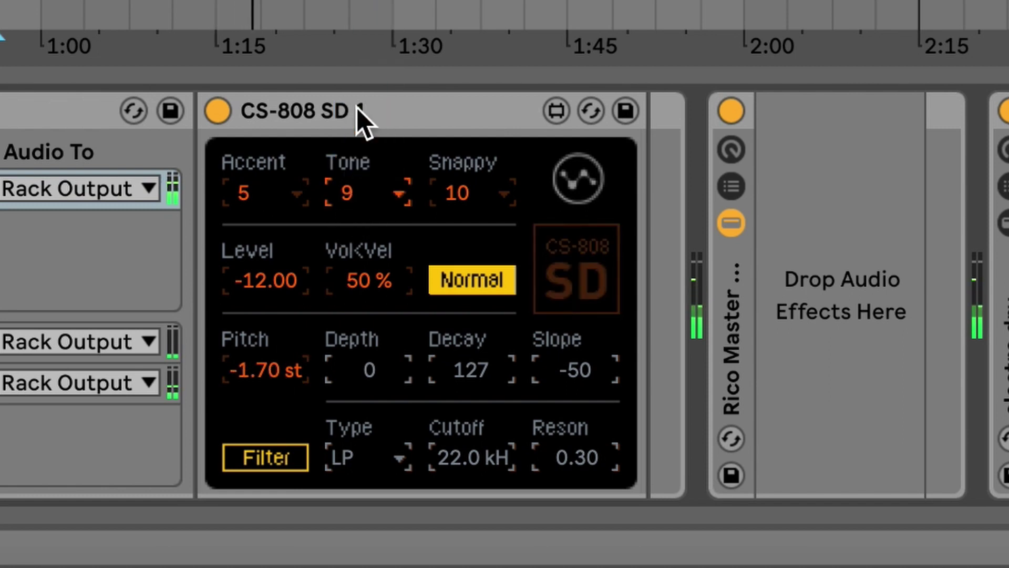
Step: Change the CS-808 SD 1 Snappy value from 10 to 7
left_click(448, 196)
left_click(468, 57)
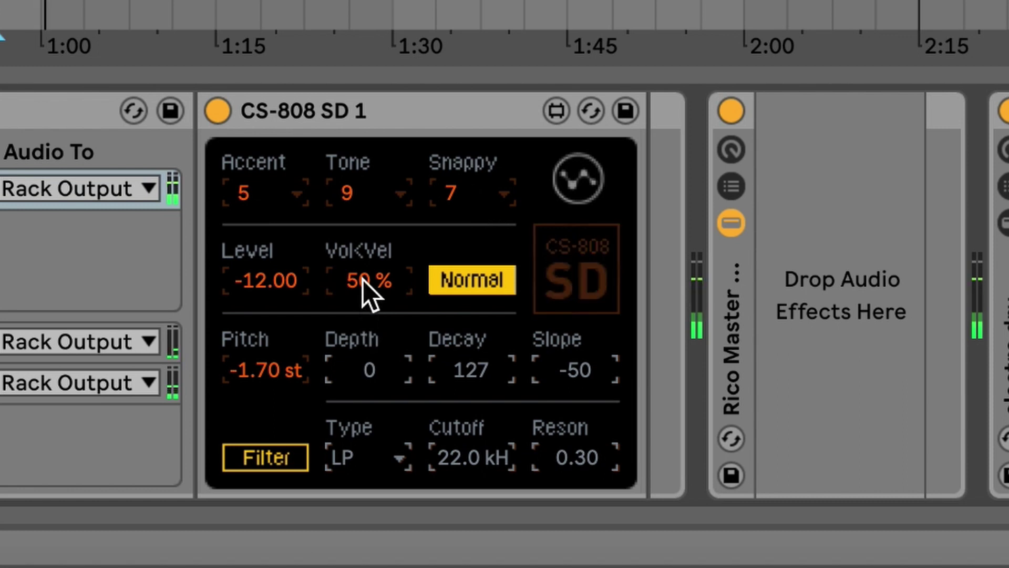
Step: Set the CS-808 snare Level to -9.17 and VolxVel to 43%
left_click_drag(379, 286, 383, 312)
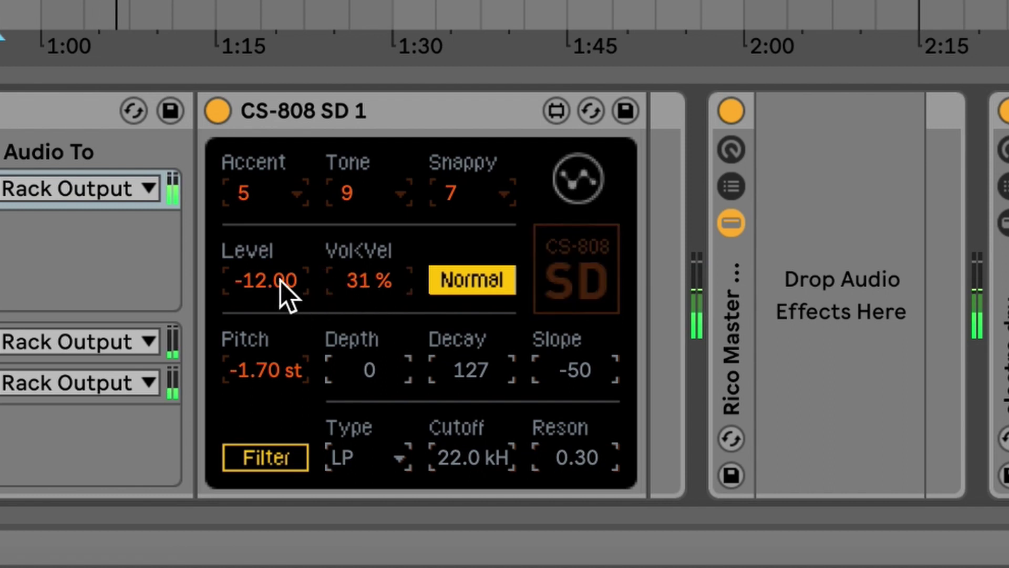
left_click_drag(281, 275, 283, 252)
left_click_drag(349, 286, 349, 279)
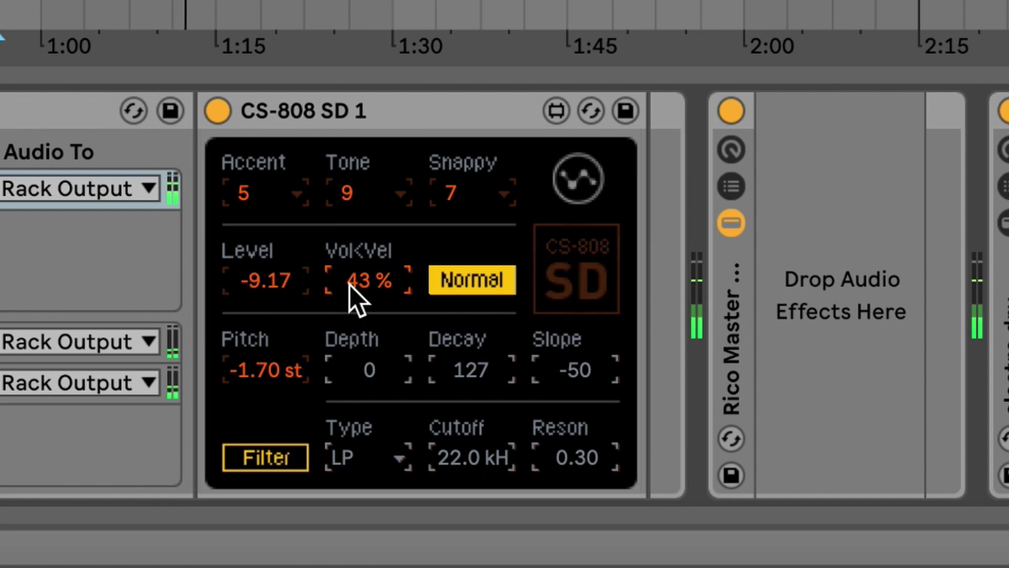
Step: Try the snare's built-in filter, leaving cutoff at 11.1 kHz and resonance reset to 0.30
left_click(271, 453)
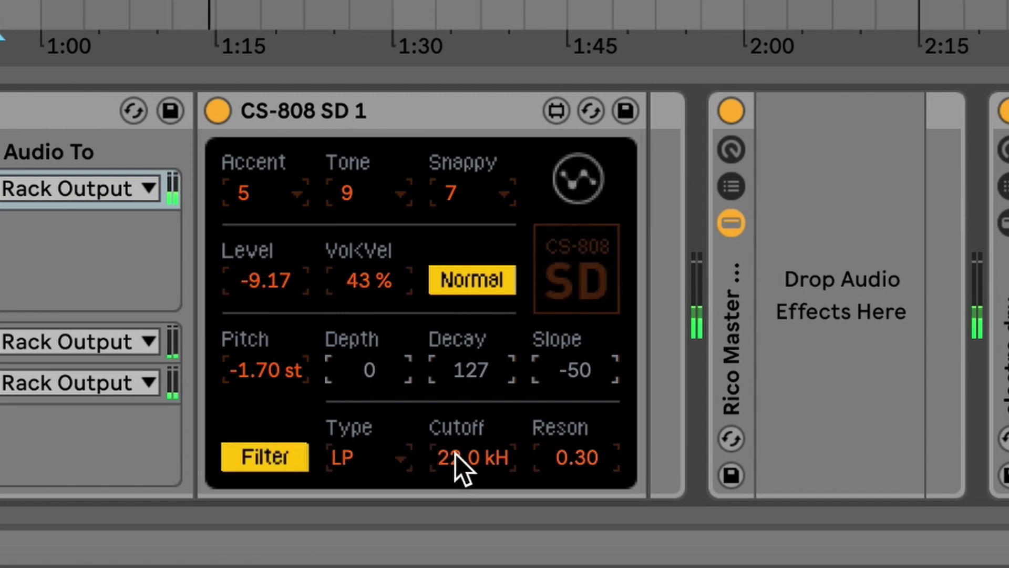
left_click_drag(456, 453, 456, 491)
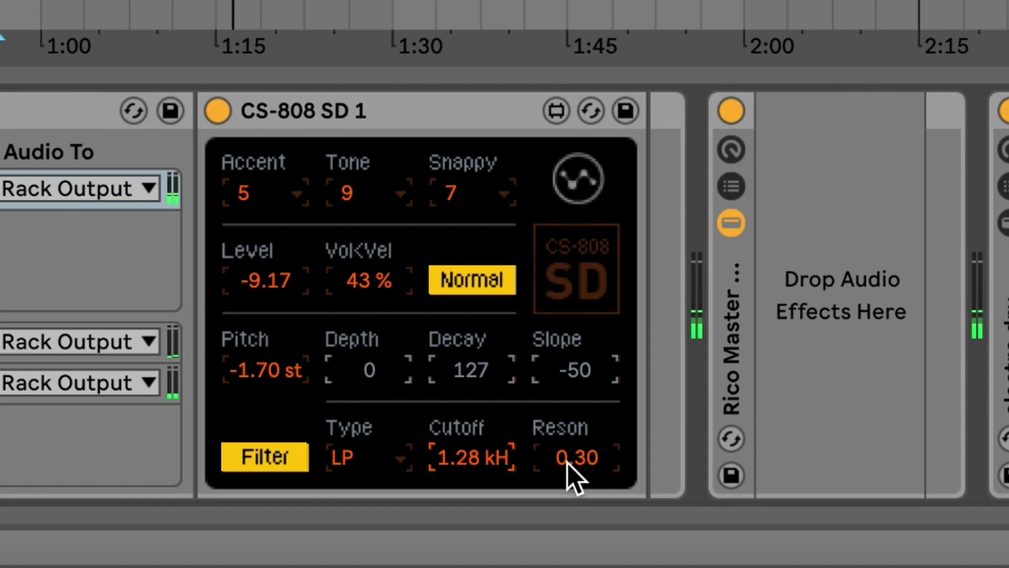
left_click_drag(570, 476, 570, 431)
left_click_drag(473, 457, 473, 415)
left_click_drag(541, 478, 540, 505)
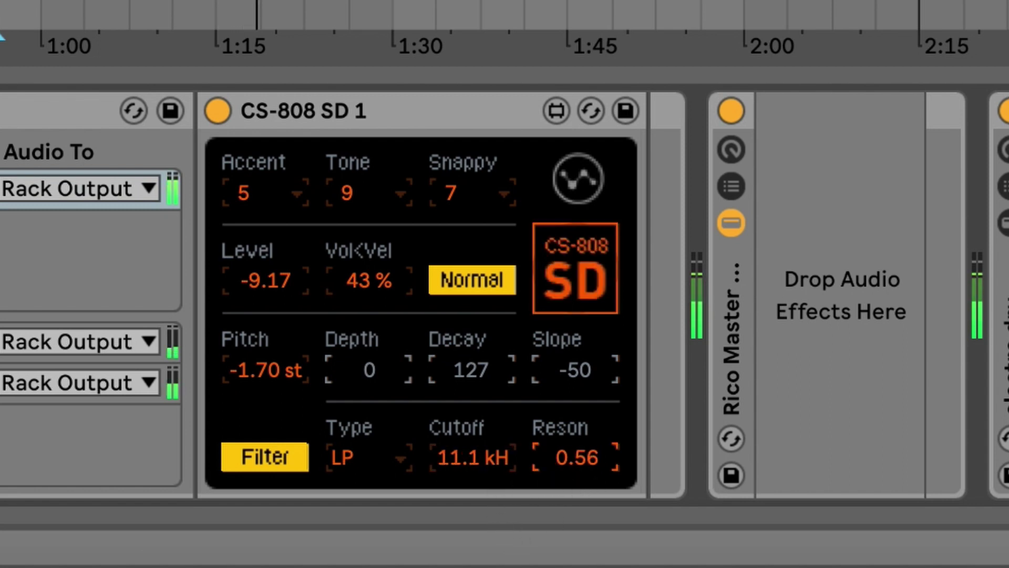
key("Delete")
left_click(266, 458)
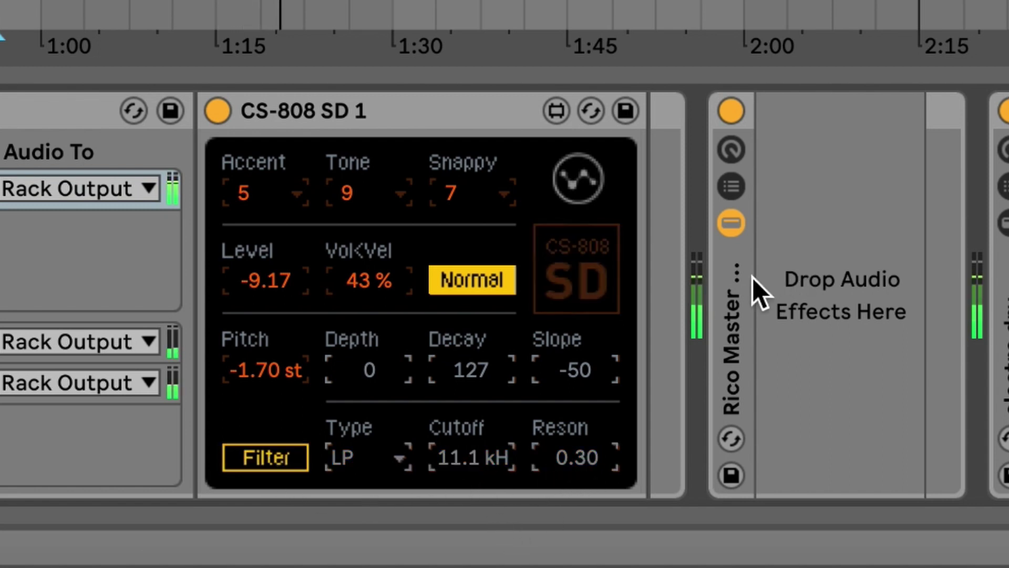